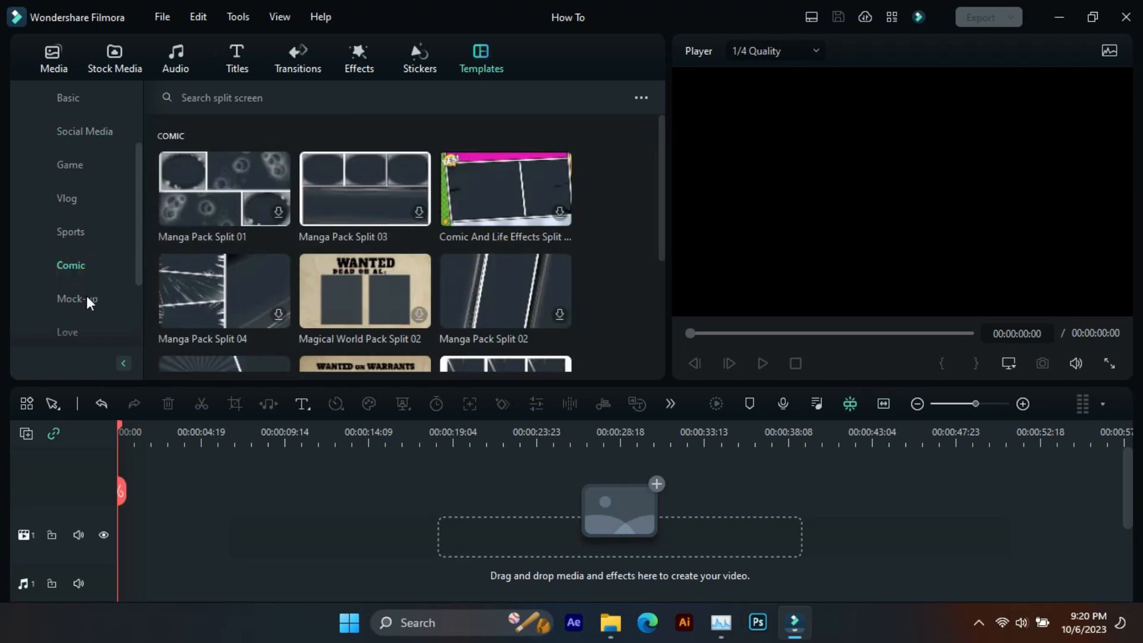
# - Browse the Mock-up, Love and Festival categories of the split screen templates
pyautogui.click(86, 298)
pyautogui.click(76, 327)
pyautogui.scroll(-3, 95, 248)
pyautogui.click(87, 264)
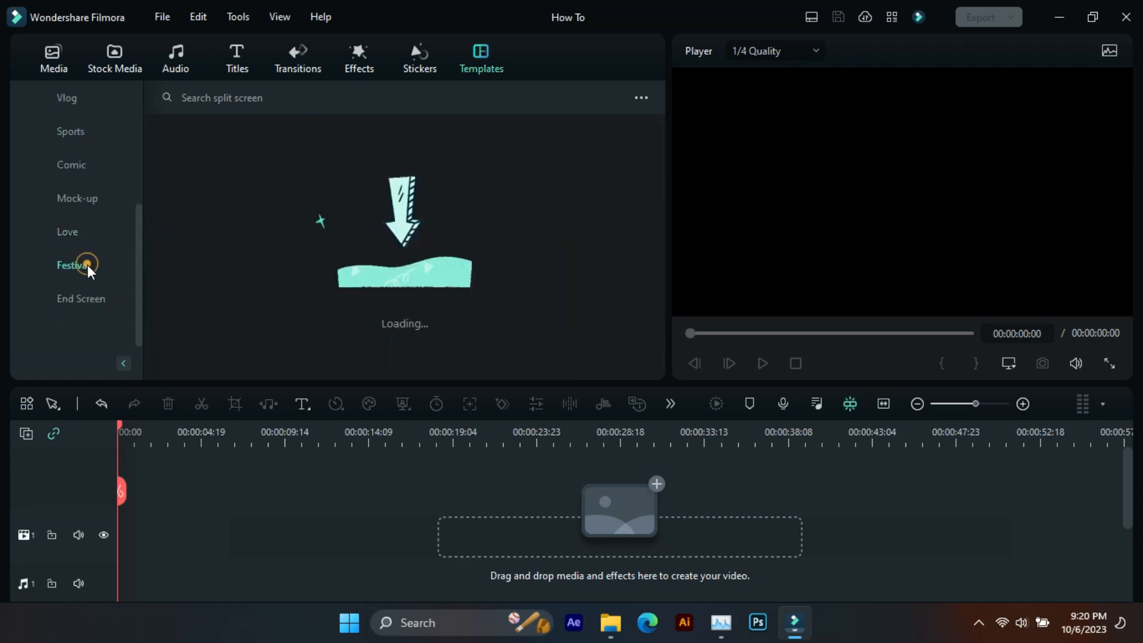
pyautogui.scroll(-2, 270, 208)
pyautogui.scroll(-2, 270, 209)
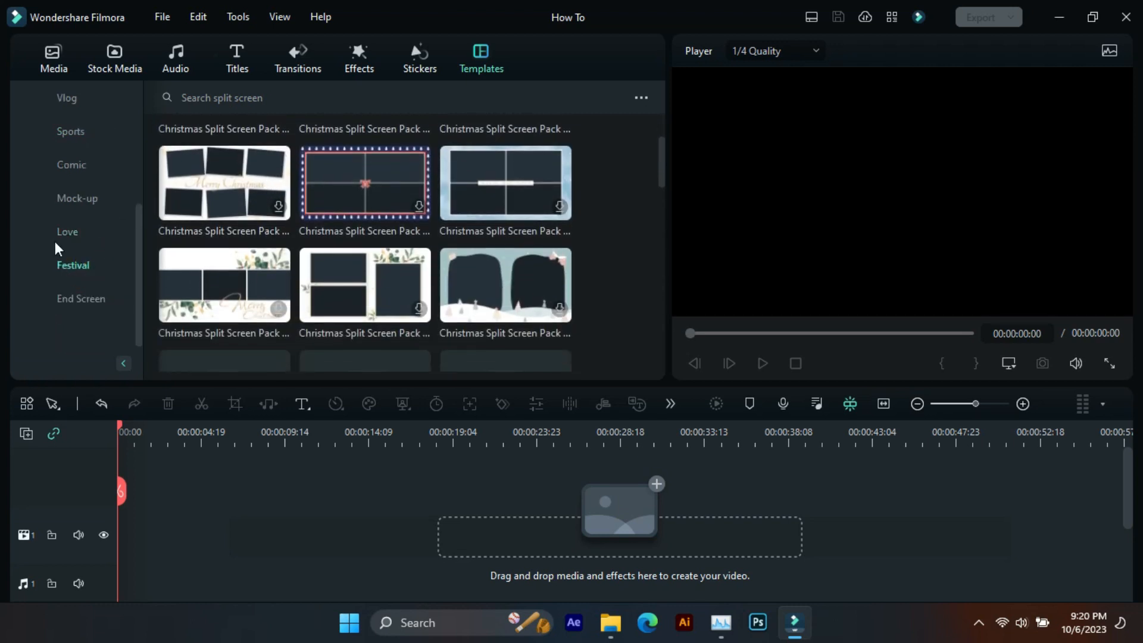
pyautogui.scroll(3, 55, 241)
# - Place the basic Split Screen 18 template at the start of video track 1 and extend it to 10 seconds
pyautogui.click(87, 198)
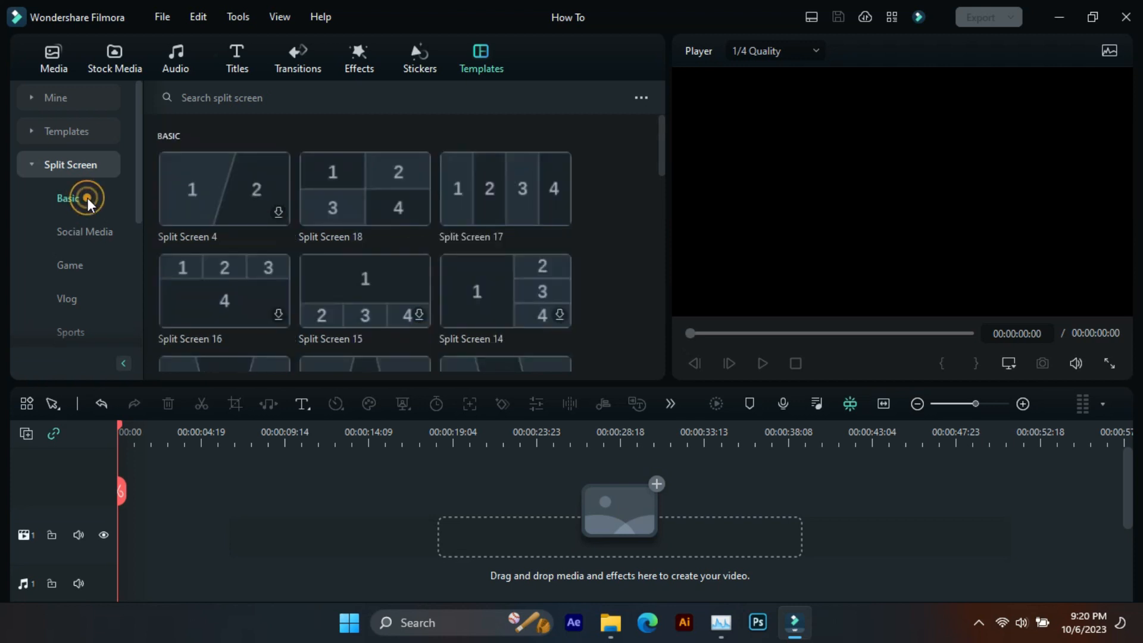
pyautogui.moveTo(330, 180); pyautogui.dragTo(130, 554)
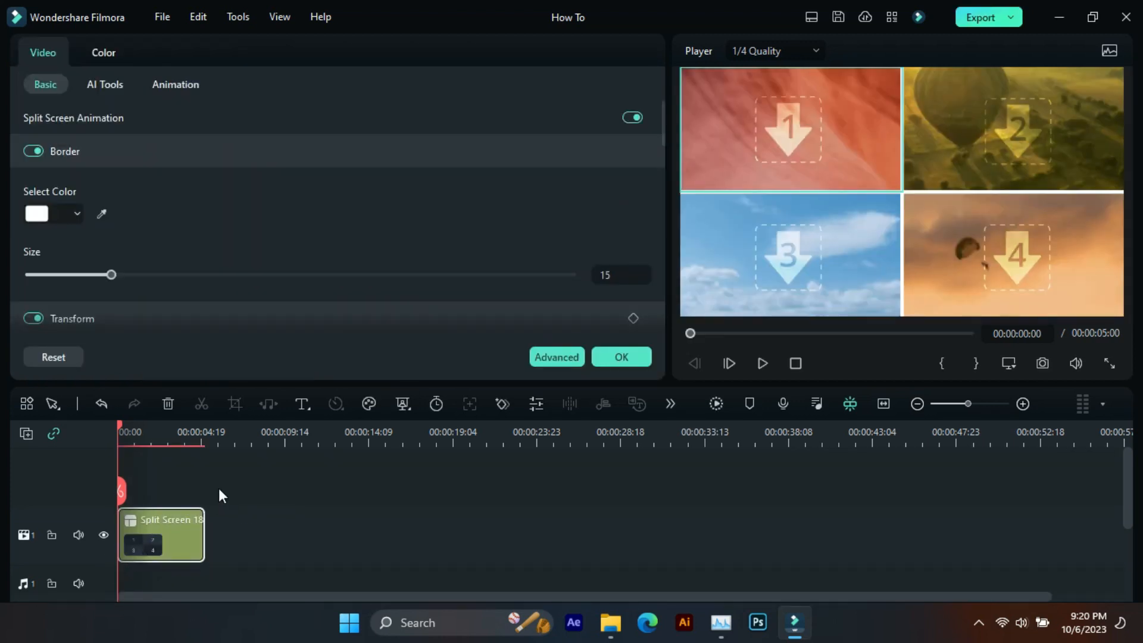
pyautogui.moveTo(276, 441); pyautogui.dragTo(387, 455)
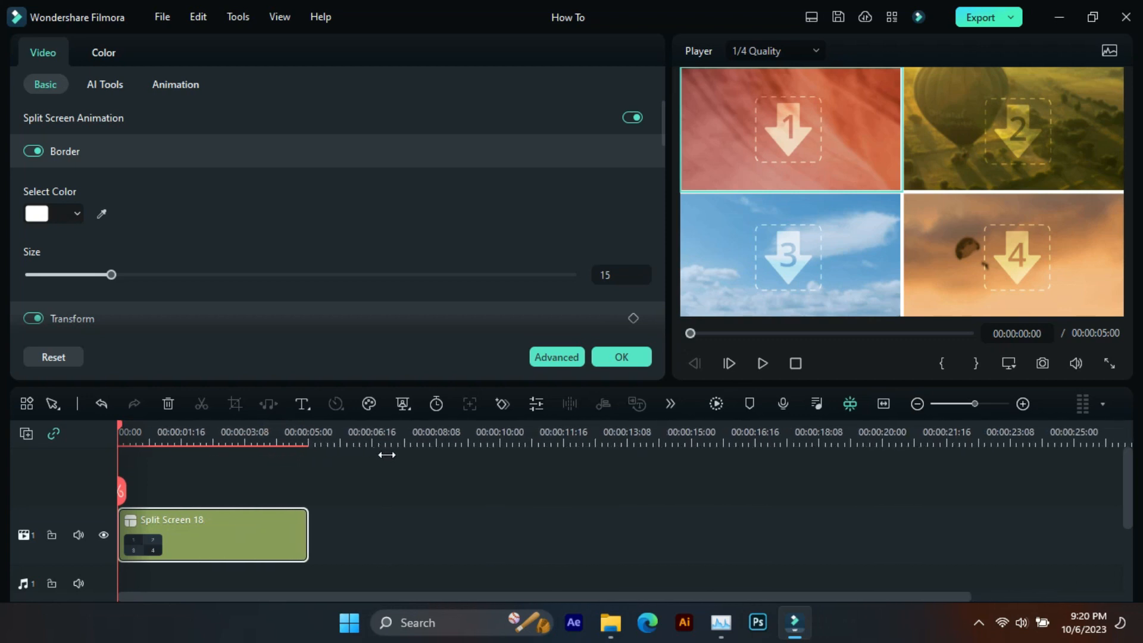
pyautogui.click(500, 443)
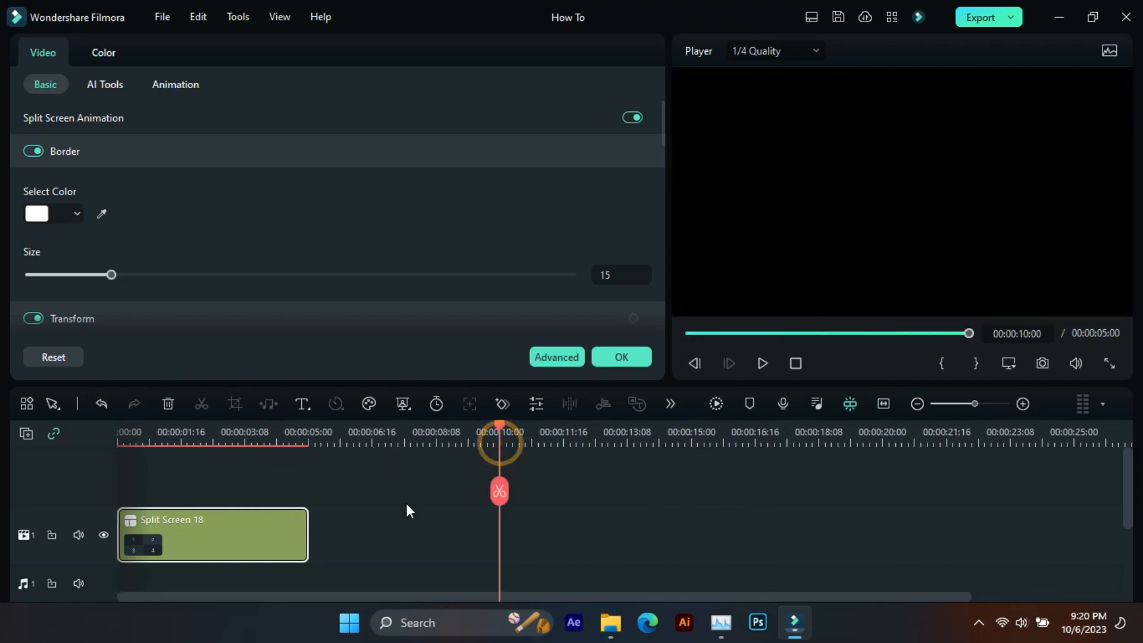
pyautogui.moveTo(309, 529); pyautogui.dragTo(252, 495)
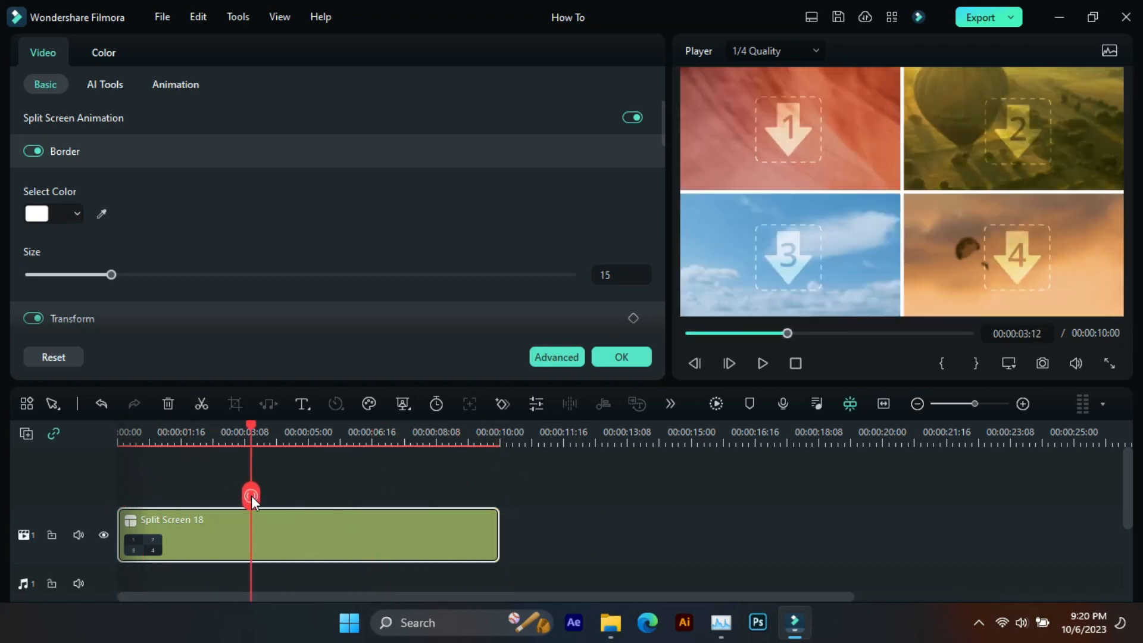
# - Try a red border colour on the split screen, then restore white
pyautogui.click(331, 543)
pyautogui.click(35, 213)
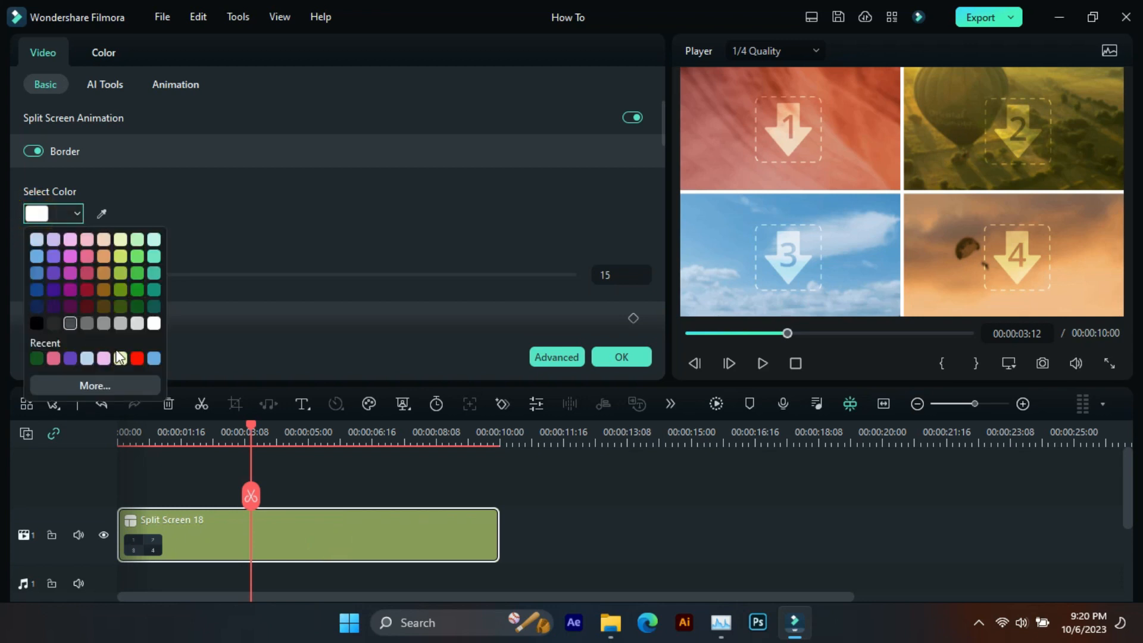
pyautogui.click(135, 357)
pyautogui.click(36, 213)
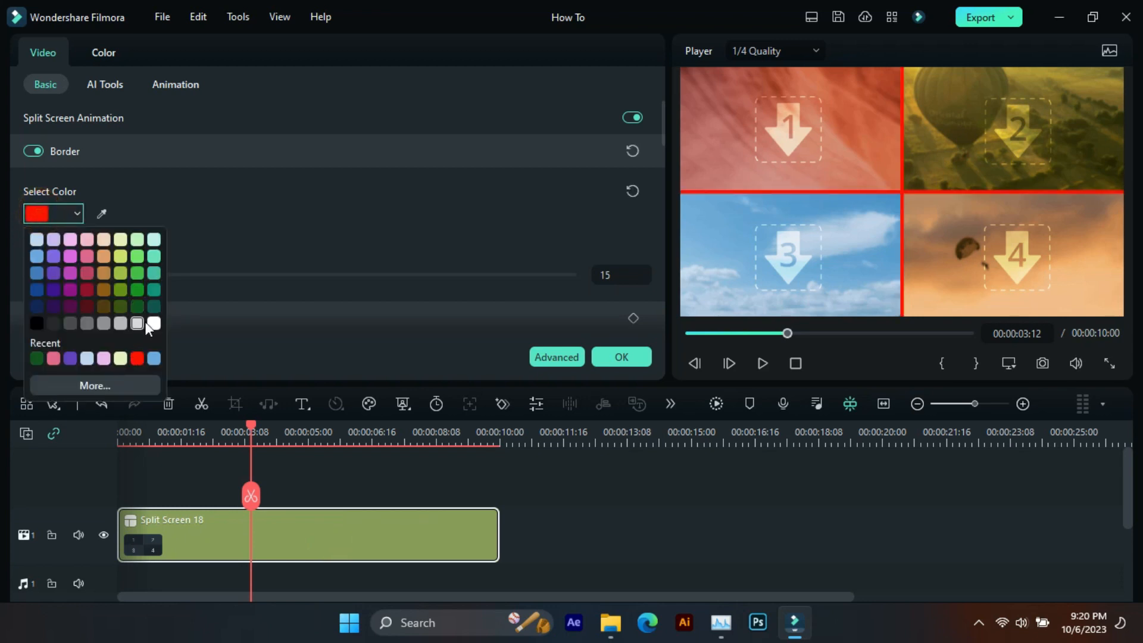
pyautogui.click(145, 320)
# - Set the split screen's border size to 30
pyautogui.moveTo(110, 275); pyautogui.dragTo(180, 281)
pyautogui.scroll(-1, 194, 277)
pyautogui.scroll(-1, 198, 284)
pyautogui.click(632, 258)
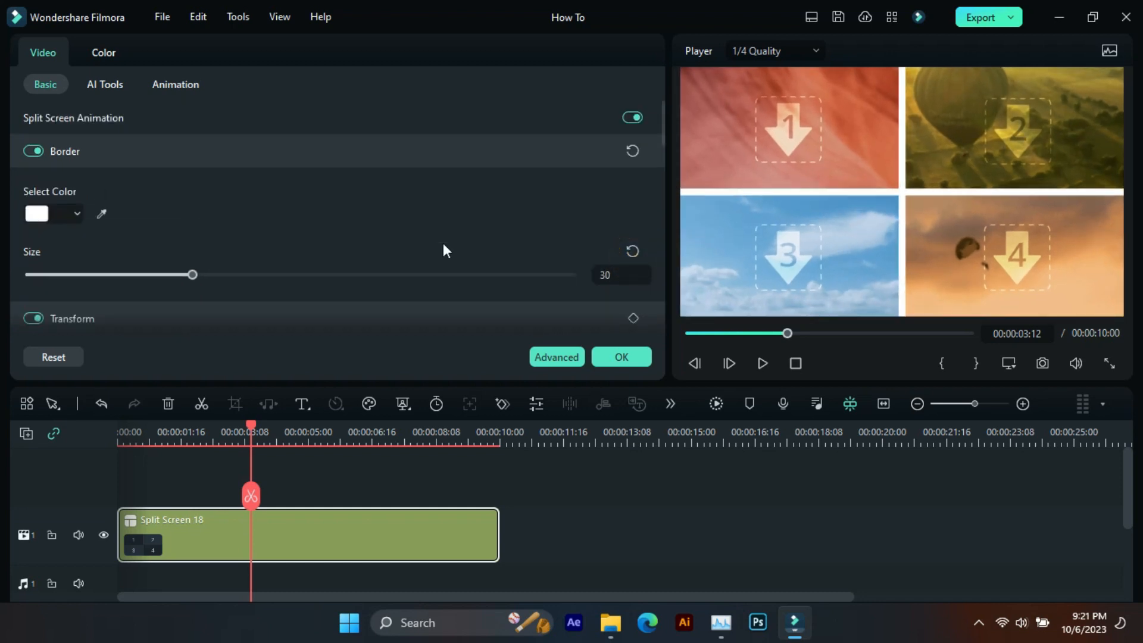
# - Review the split screen's remaining basic settings and open its advanced editor with the project media shown
pyautogui.scroll(-4, 220, 222)
pyautogui.scroll(-8, 221, 221)
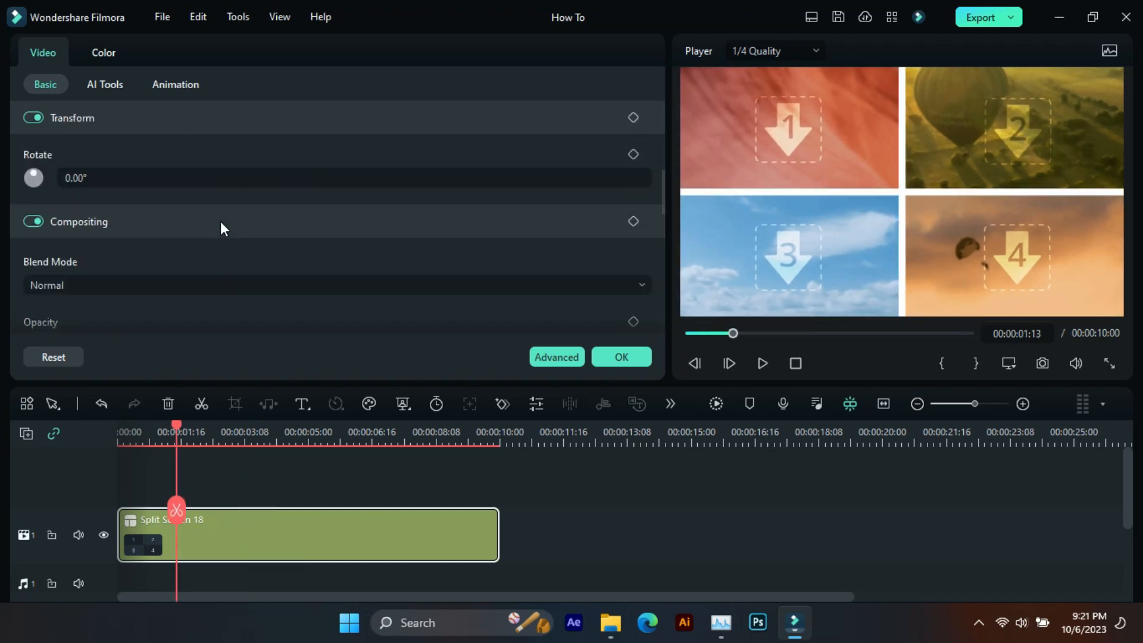
pyautogui.scroll(-4, 220, 235)
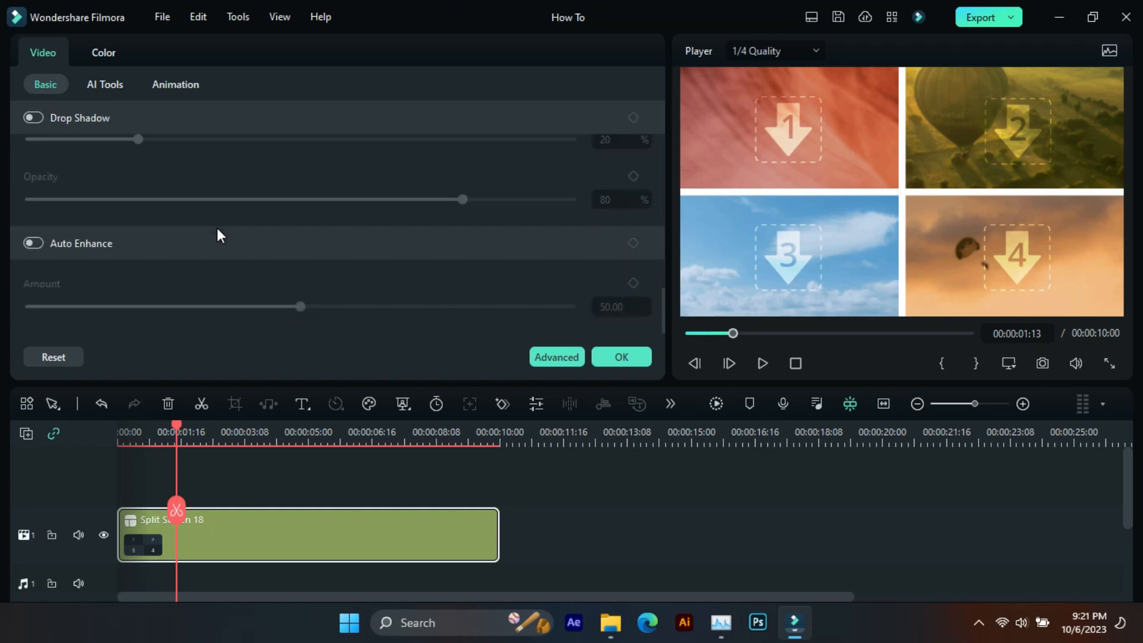
pyautogui.click(557, 357)
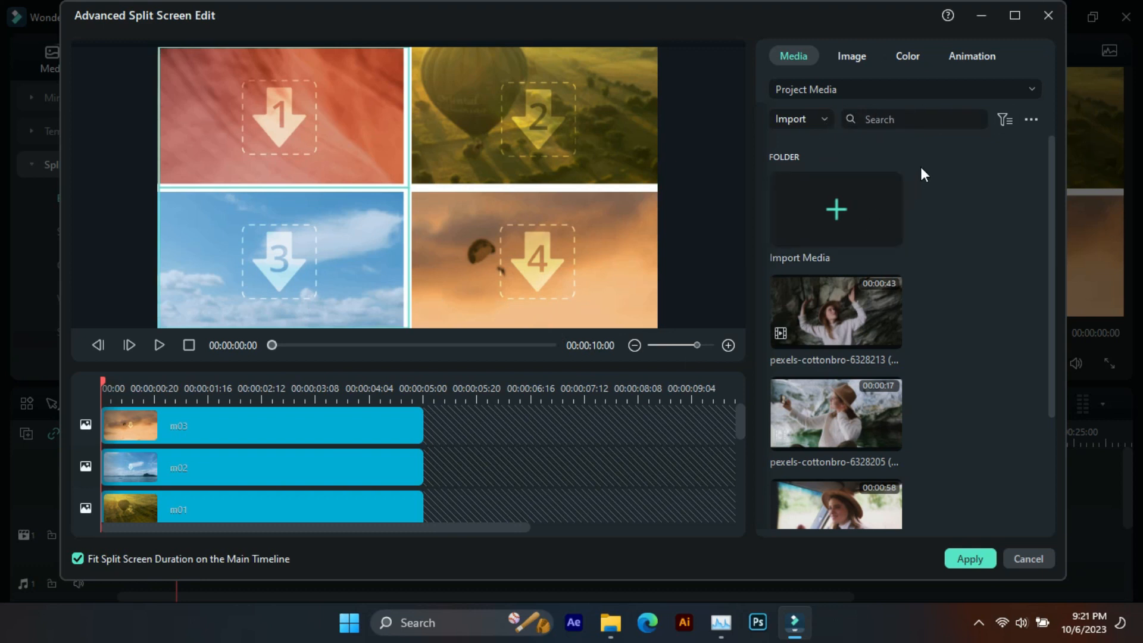
pyautogui.click(857, 56)
pyautogui.click(794, 57)
# - Fill pane 4 with the clip pexels-cottonbro-6328213 and scale it down to show more of the subject
pyautogui.click(242, 426)
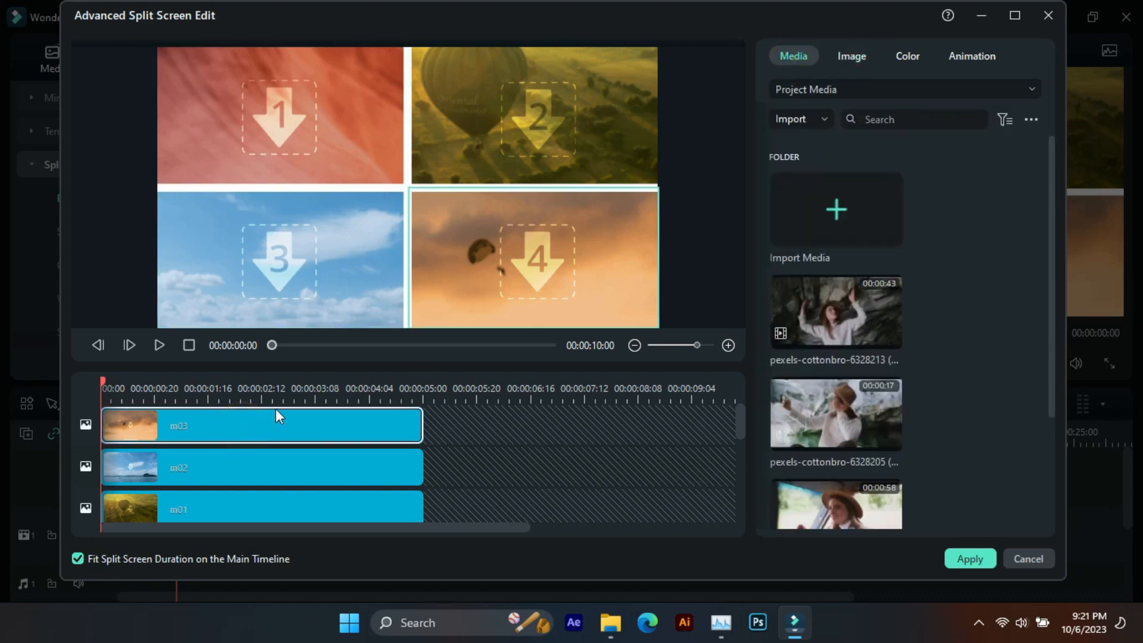
pyautogui.click(886, 336)
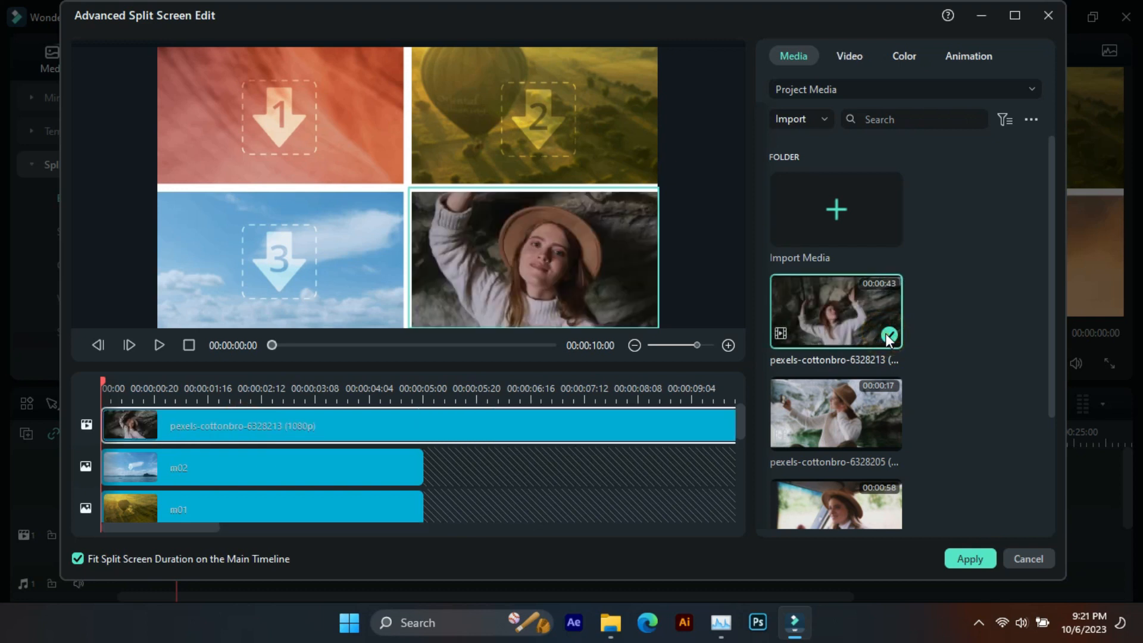
pyautogui.moveTo(531, 286); pyautogui.dragTo(532, 284)
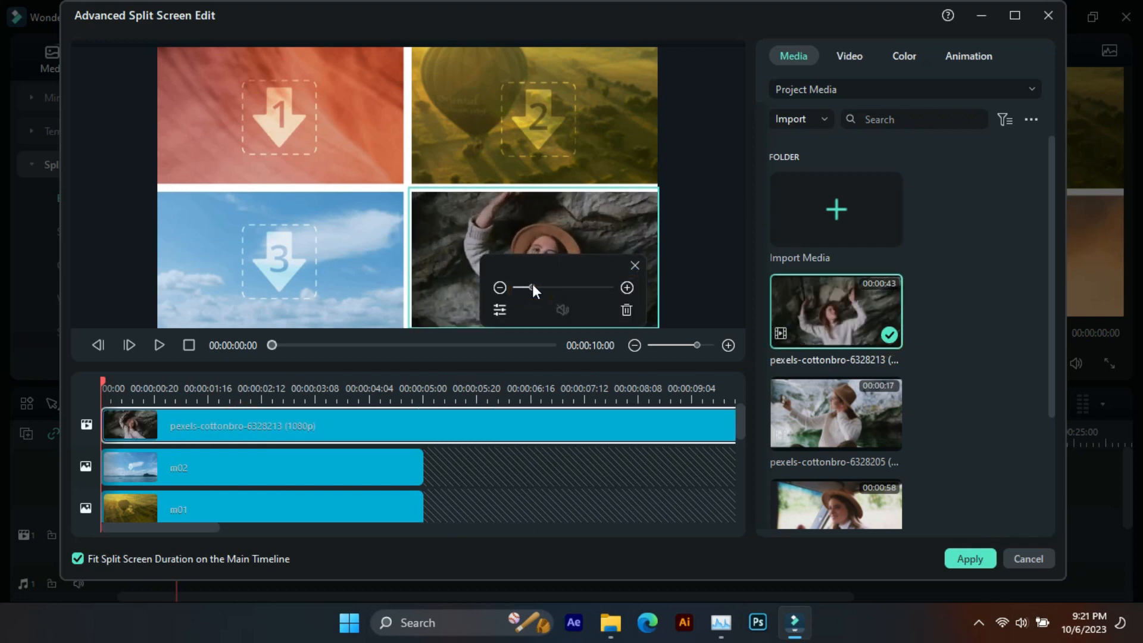
# - Fill pane 3 with the clip pexels-cottonbro-6328205 and scale it down within its frame
pyautogui.click(224, 473)
pyautogui.click(888, 437)
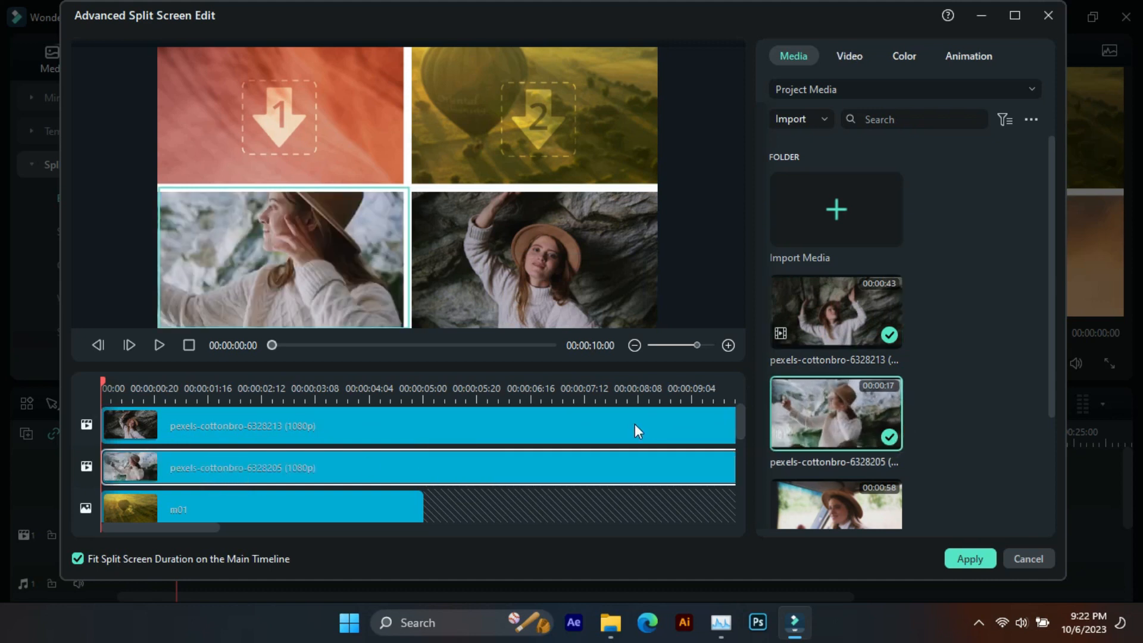
pyautogui.click(295, 256)
pyautogui.moveTo(521, 288); pyautogui.dragTo(531, 292)
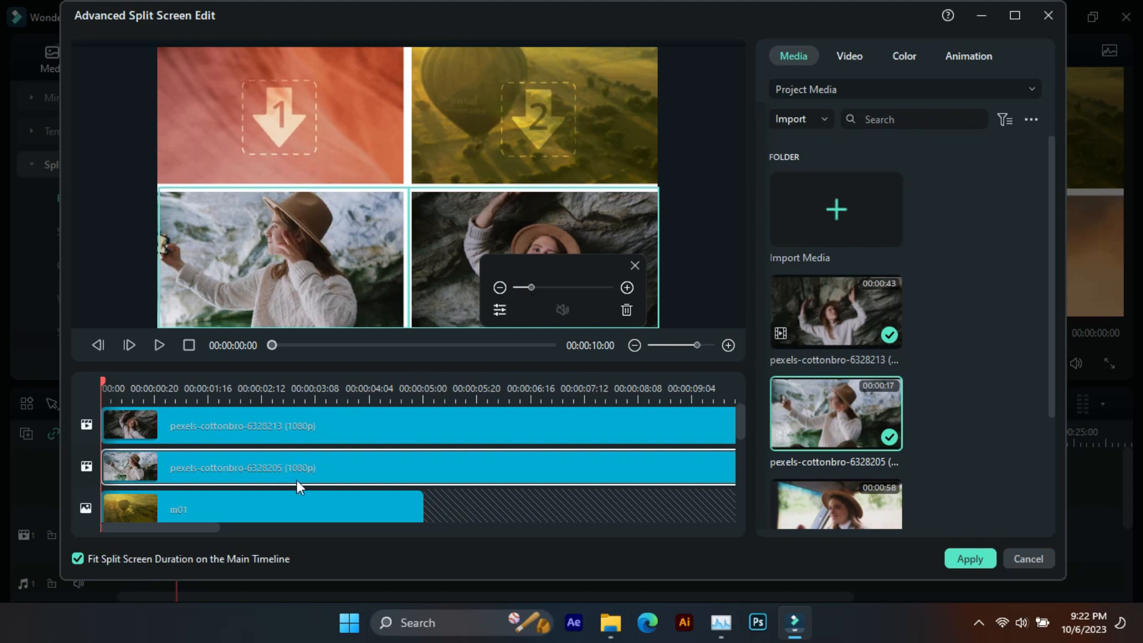
# - Fill pane 2 with the clip pexels-cottonbro-5966552 and scale it down within its frame
pyautogui.click(305, 500)
pyautogui.moveTo(809, 402)
pyautogui.scroll(-3, 833, 392)
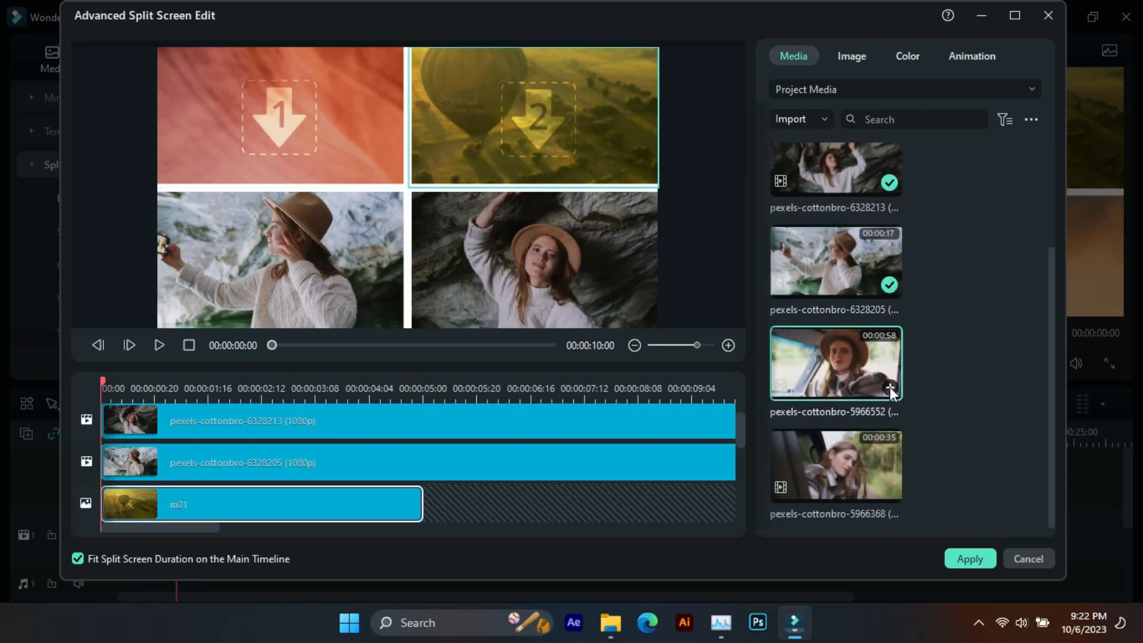
pyautogui.click(889, 387)
pyautogui.click(570, 134)
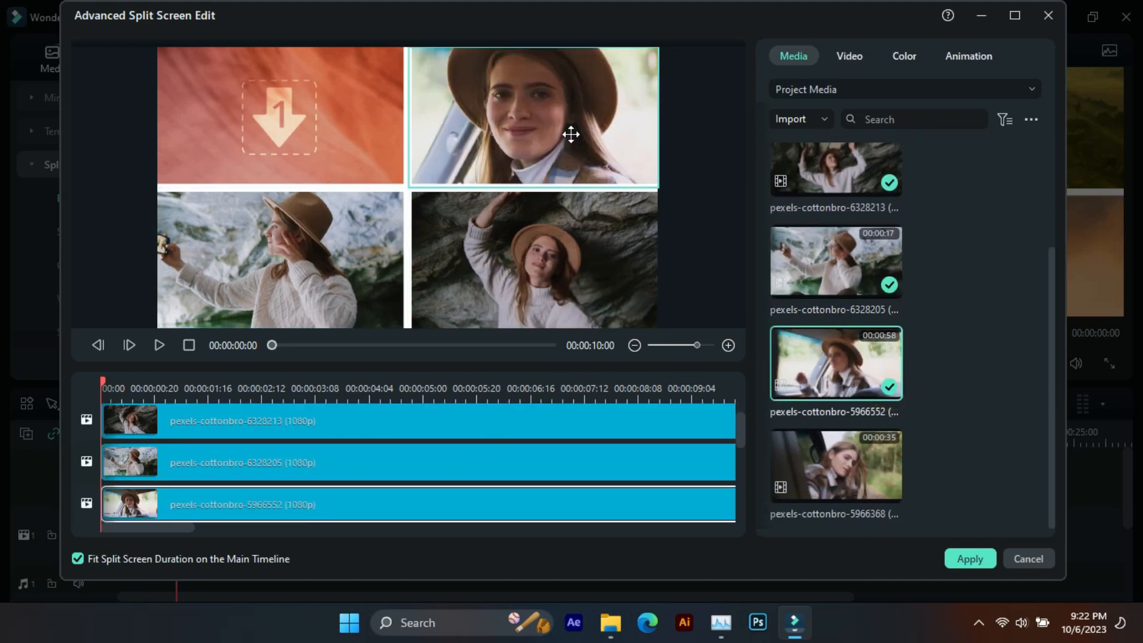
pyautogui.moveTo(538, 288); pyautogui.dragTo(530, 287)
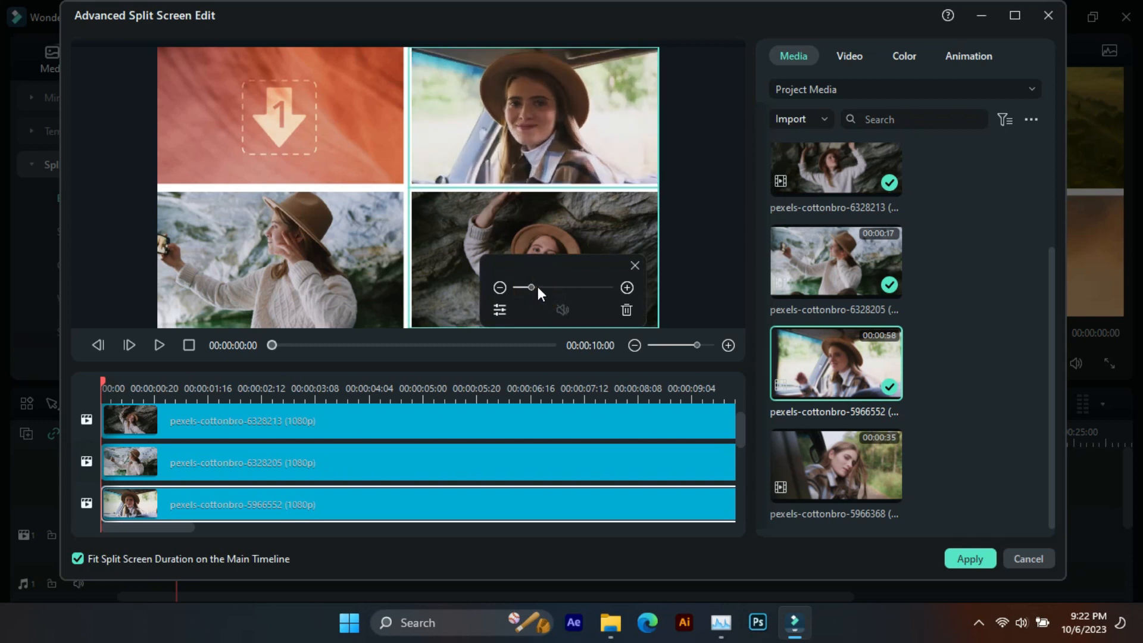
# - Fill pane 1 with the clip pexels-cottonbro-5966368 and scale it down within its frame
pyautogui.scroll(-2, 293, 493)
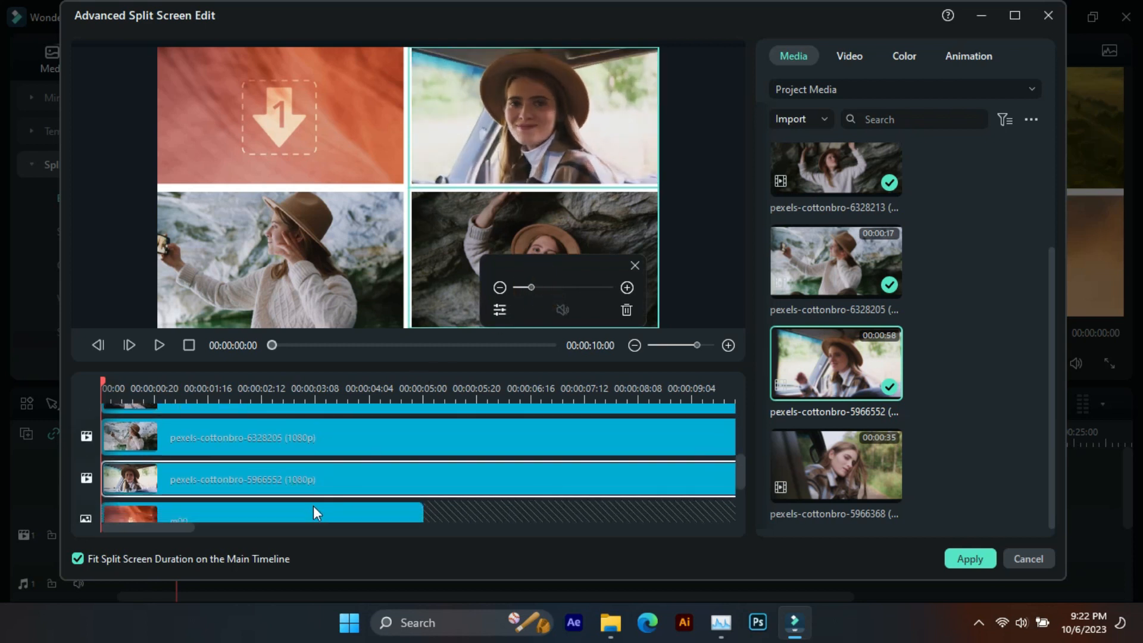
pyautogui.click(316, 511)
pyautogui.click(889, 490)
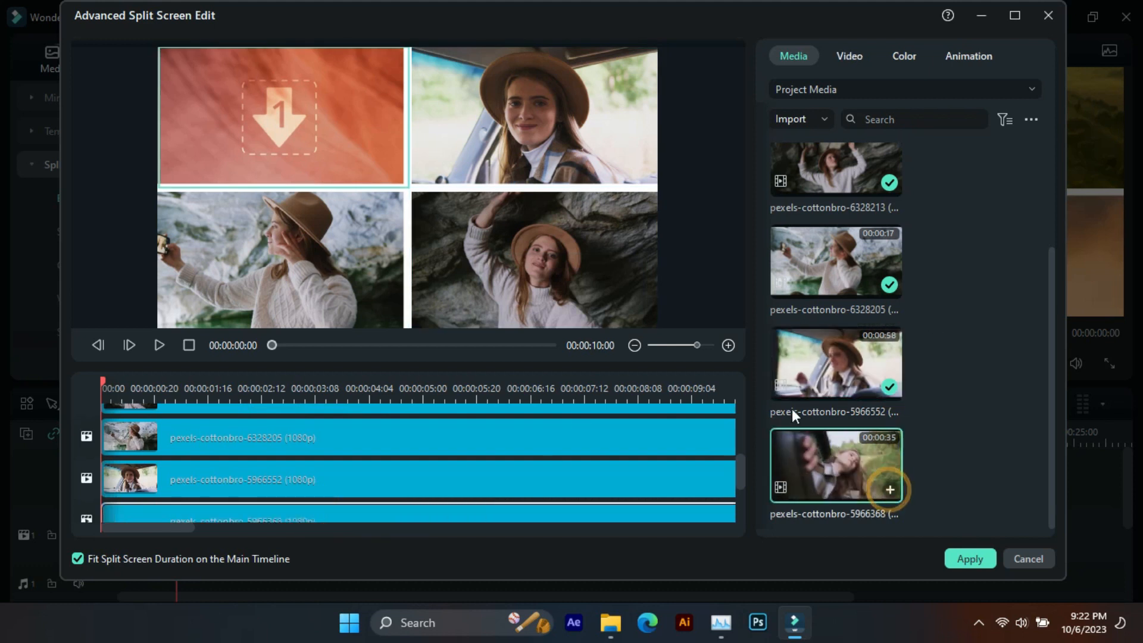
pyautogui.click(354, 102)
pyautogui.moveTo(538, 287); pyautogui.dragTo(529, 286)
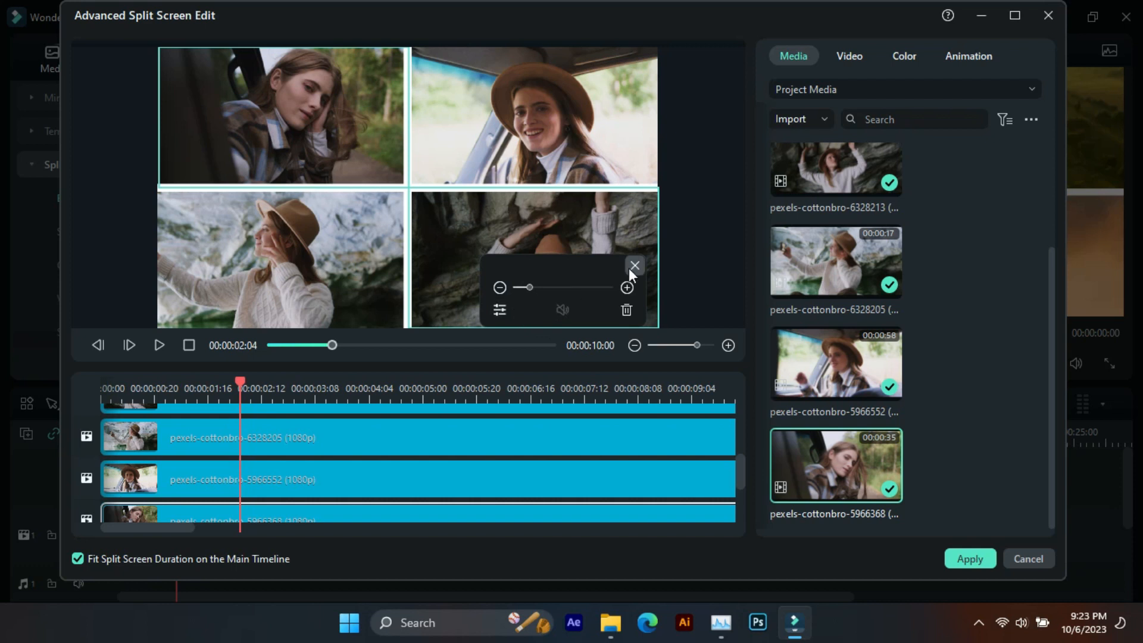
pyautogui.click(634, 266)
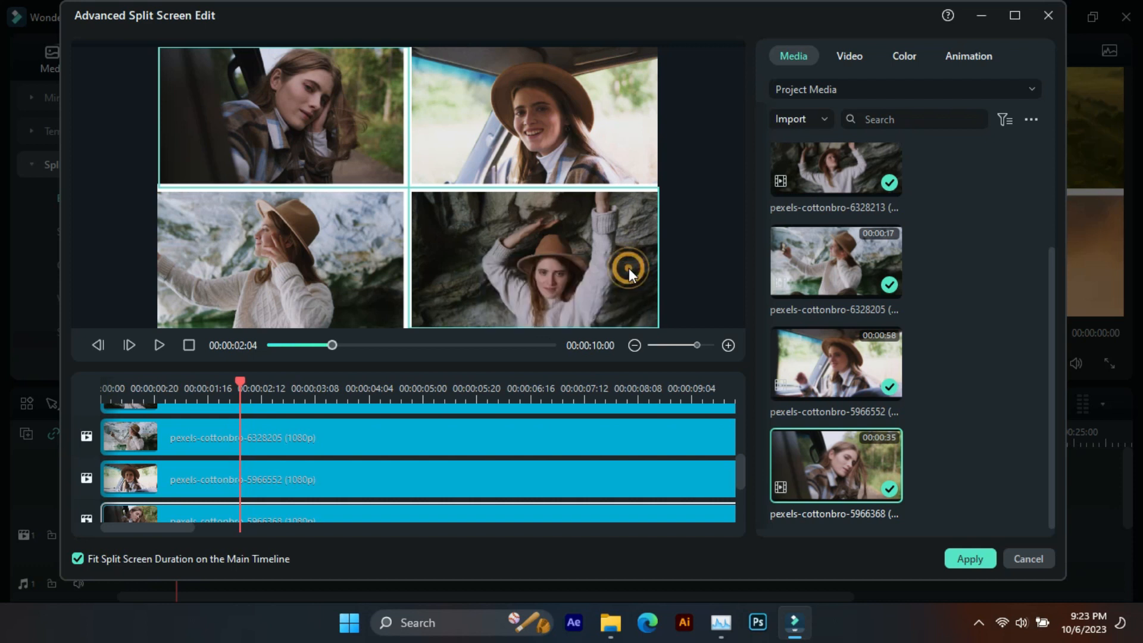
# - Explore the video, color and animation settings of pane 1's clip, trying a position shift and a temperature change
pyautogui.click(849, 58)
pyautogui.moveTo(826, 153); pyautogui.dragTo(833, 158)
pyautogui.scroll(-2, 864, 250)
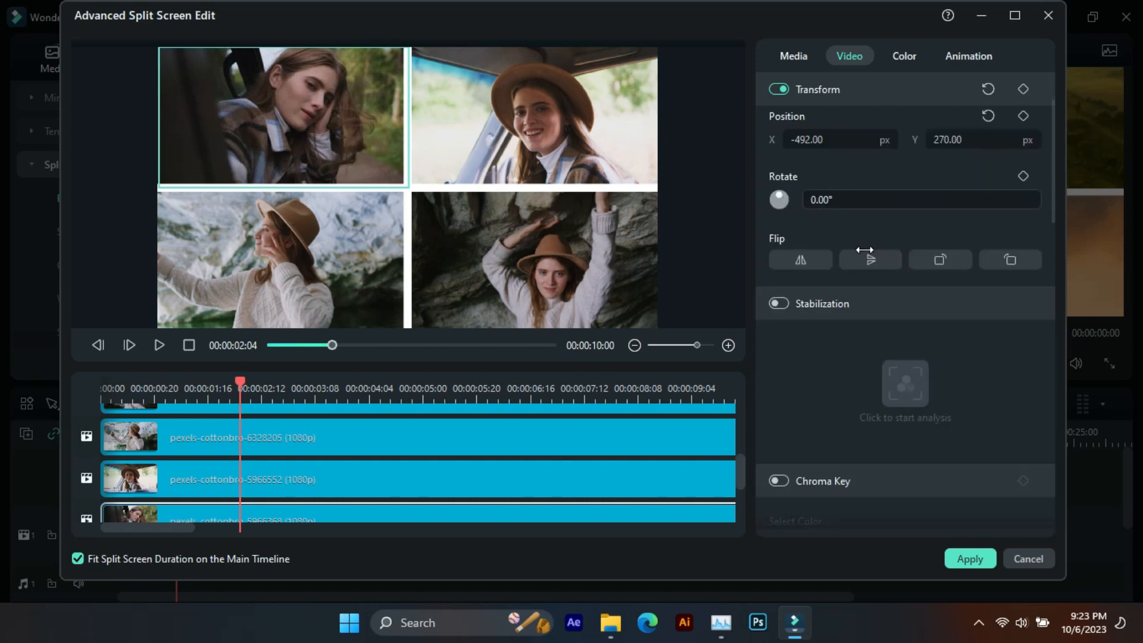
pyautogui.scroll(-2, 864, 250)
pyautogui.click(903, 56)
pyautogui.moveTo(851, 417); pyautogui.dragTo(876, 410)
pyautogui.click(988, 398)
pyautogui.click(966, 55)
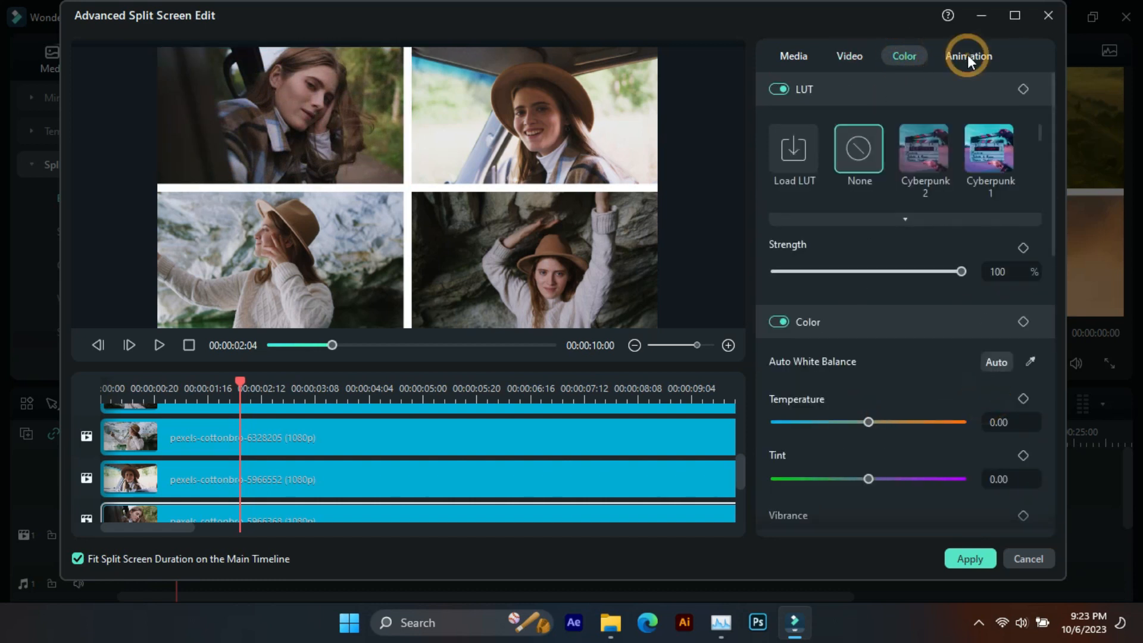
pyautogui.click(790, 56)
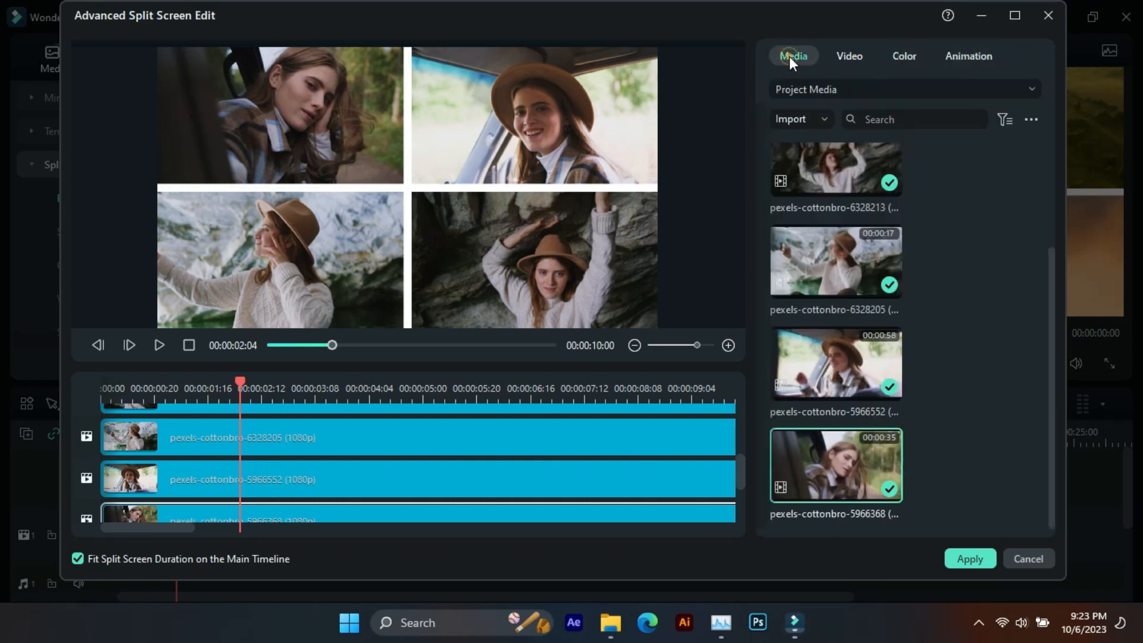
# - Check the clip lengths against the 10-second mark and apply the advanced split screen edits
pyautogui.moveTo(180, 527); pyautogui.dragTo(463, 526)
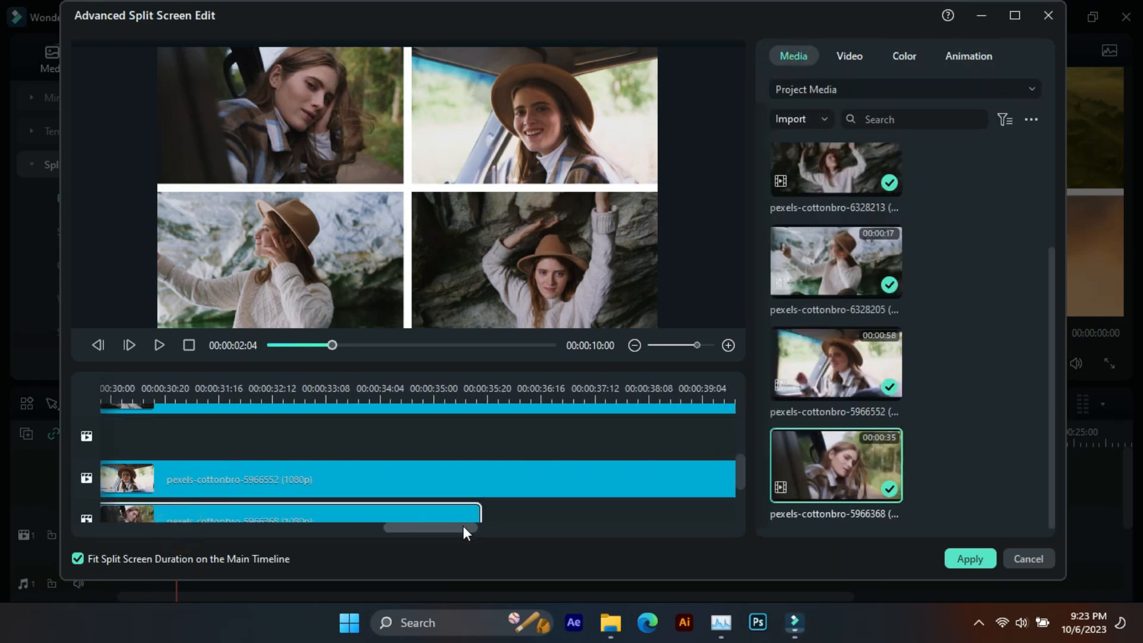
pyautogui.moveTo(437, 397); pyautogui.dragTo(306, 398)
pyautogui.moveTo(170, 378); pyautogui.dragTo(93, 394)
pyautogui.click(172, 395)
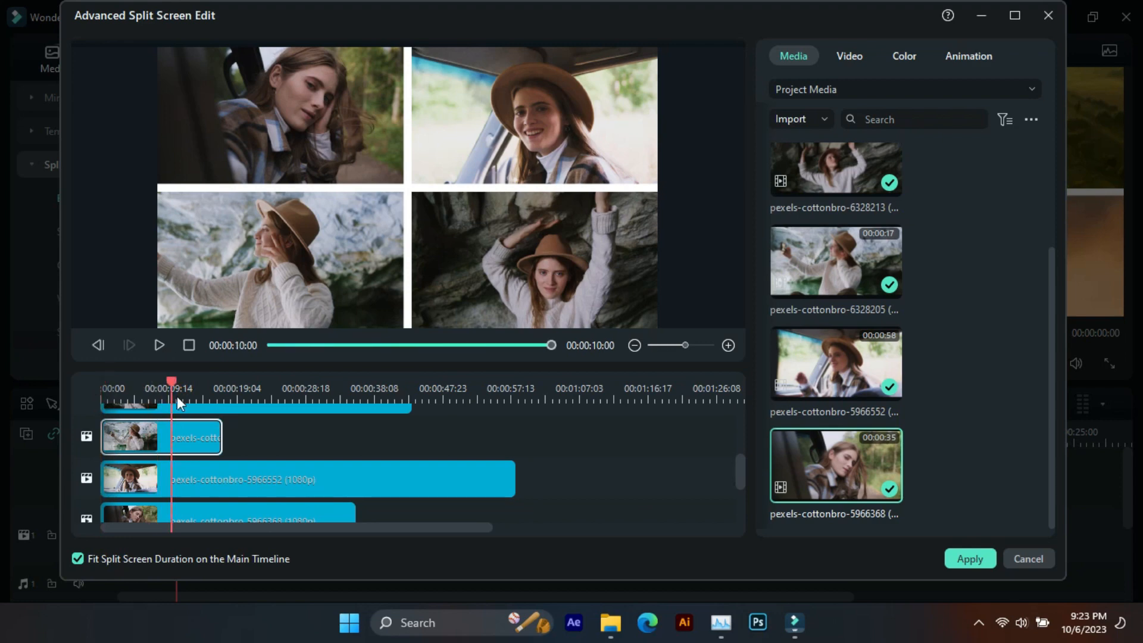
pyautogui.click(970, 559)
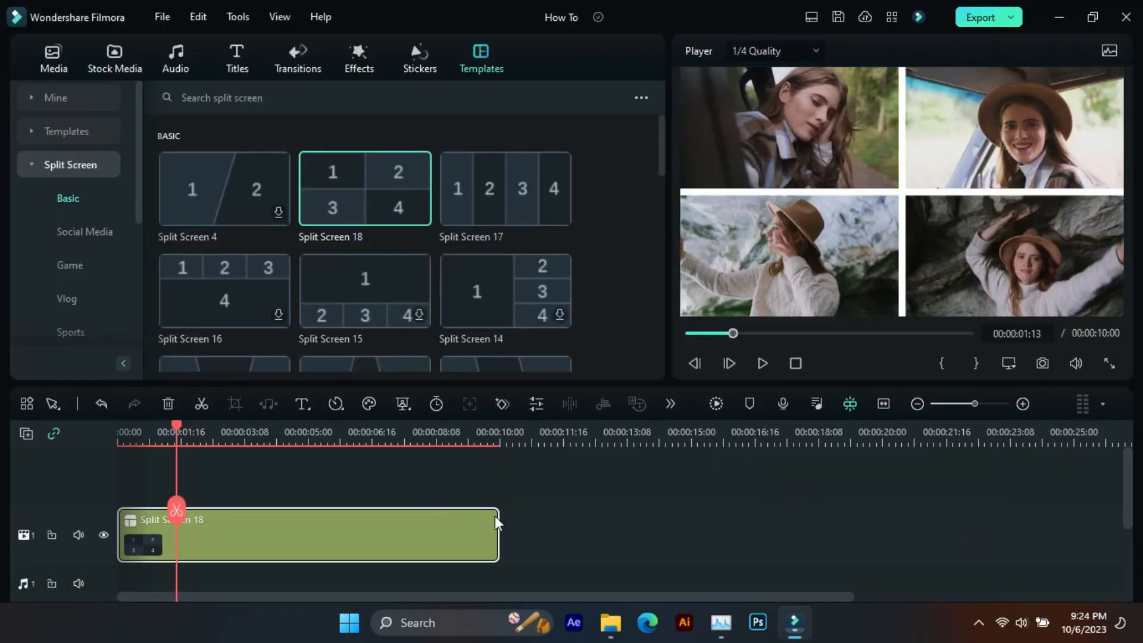
# - Add the preset Adjustment Layer above the split screen on track 2, spanning its full 10 seconds
pyautogui.moveTo(434, 438); pyautogui.dragTo(112, 506)
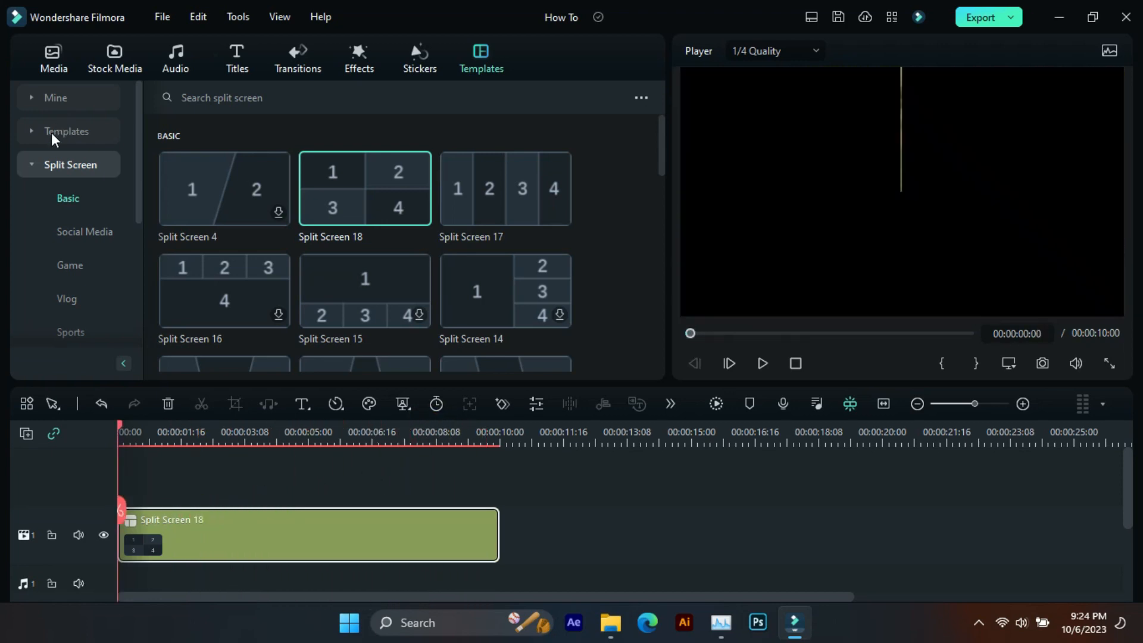
pyautogui.click(28, 168)
pyautogui.click(56, 58)
pyautogui.click(52, 229)
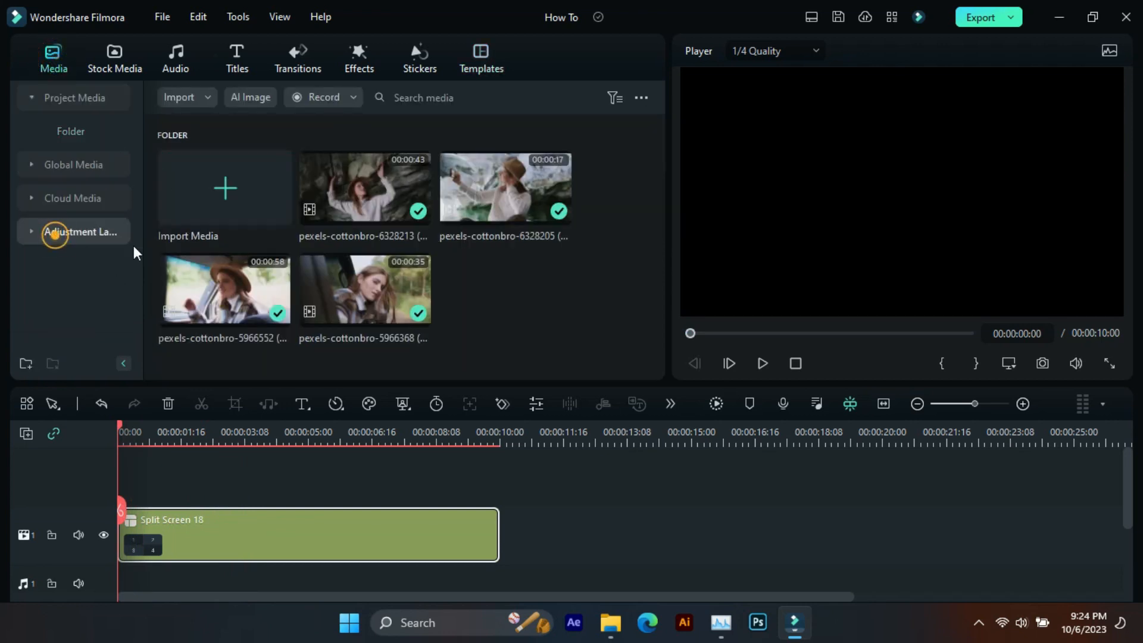
pyautogui.moveTo(216, 219); pyautogui.dragTo(498, 515)
# - Open the Adjustment Layer's color settings at the 3-second mark and shape its master curve into a gentle S
pyautogui.click(232, 427)
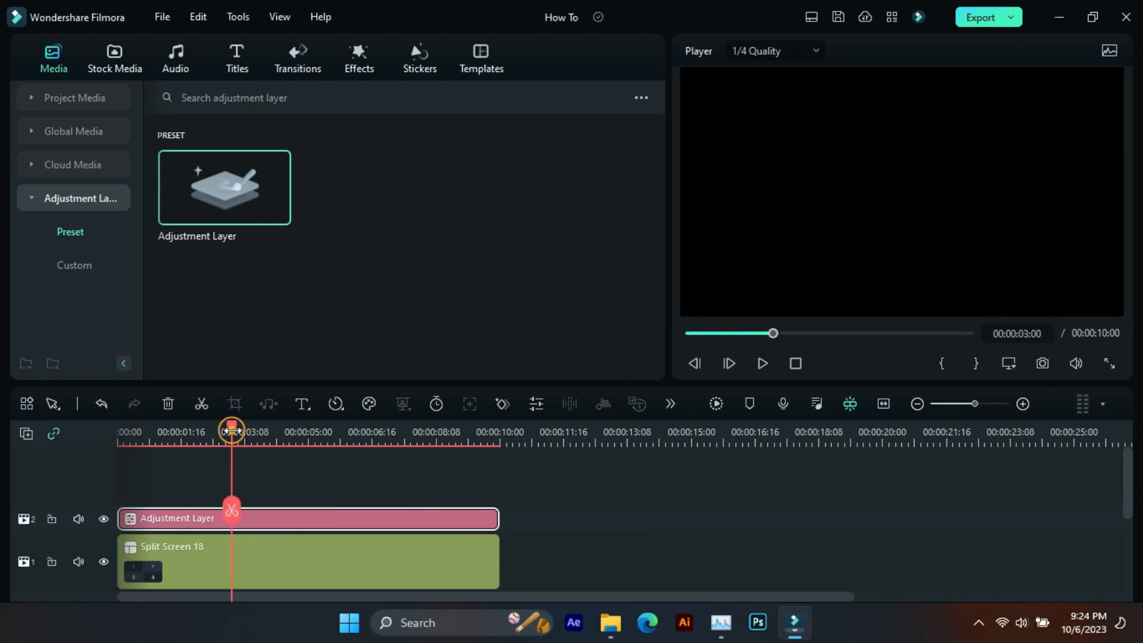
pyautogui.click(535, 403)
pyautogui.click(105, 55)
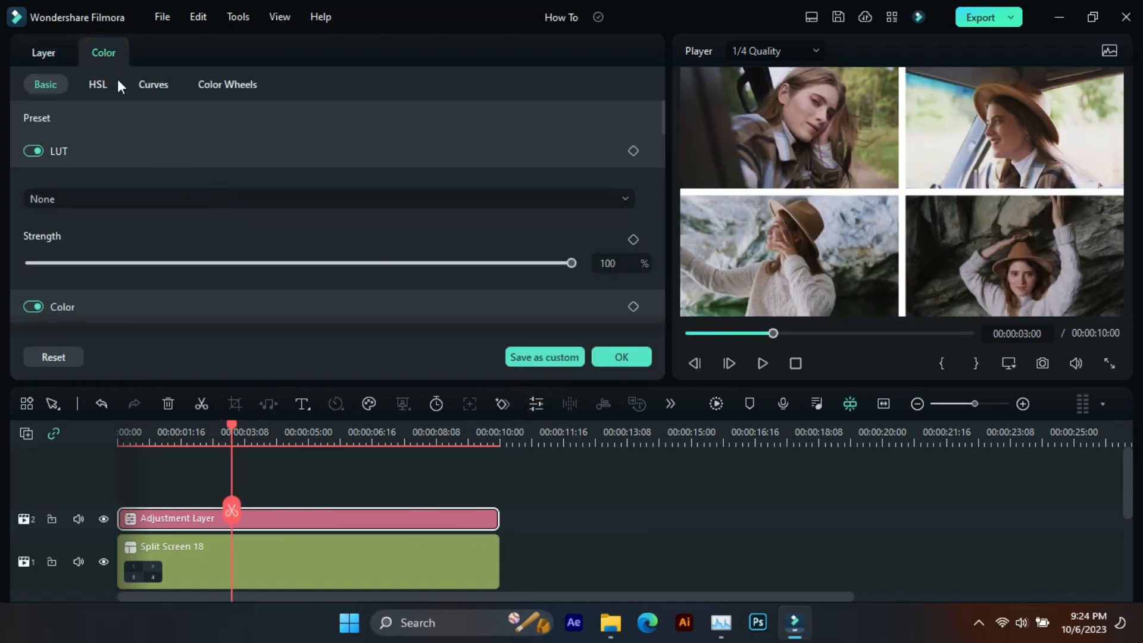
pyautogui.click(152, 84)
pyautogui.moveTo(112, 288); pyautogui.dragTo(552, 180)
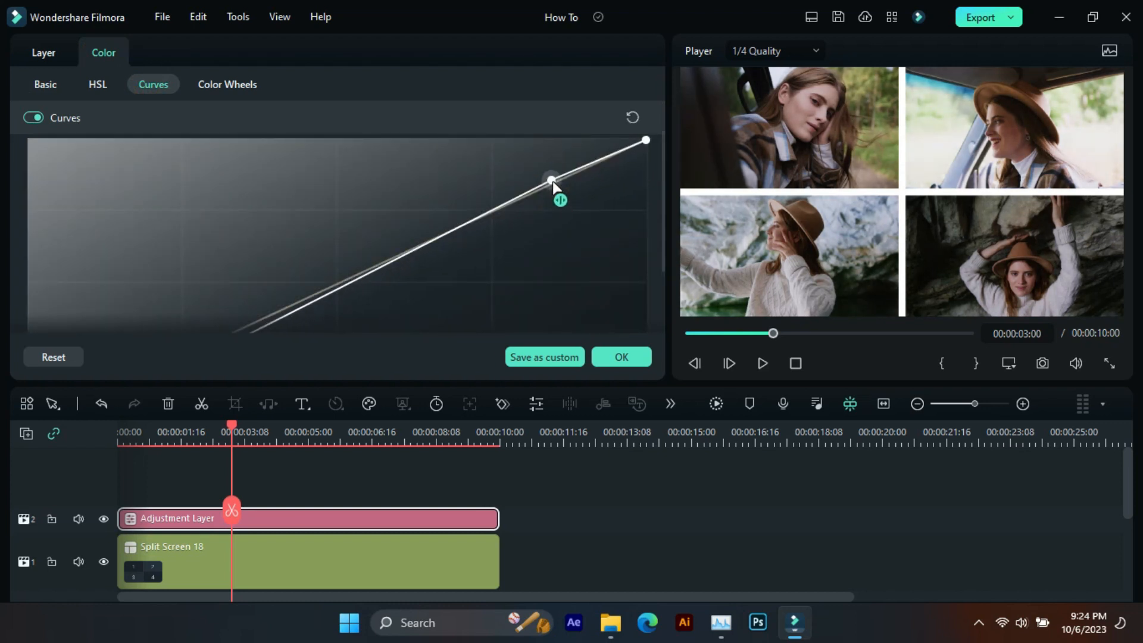
# - Try the Reign LUT on the adjustment layer and settle on the Walking Dead LUT
pyautogui.click(43, 84)
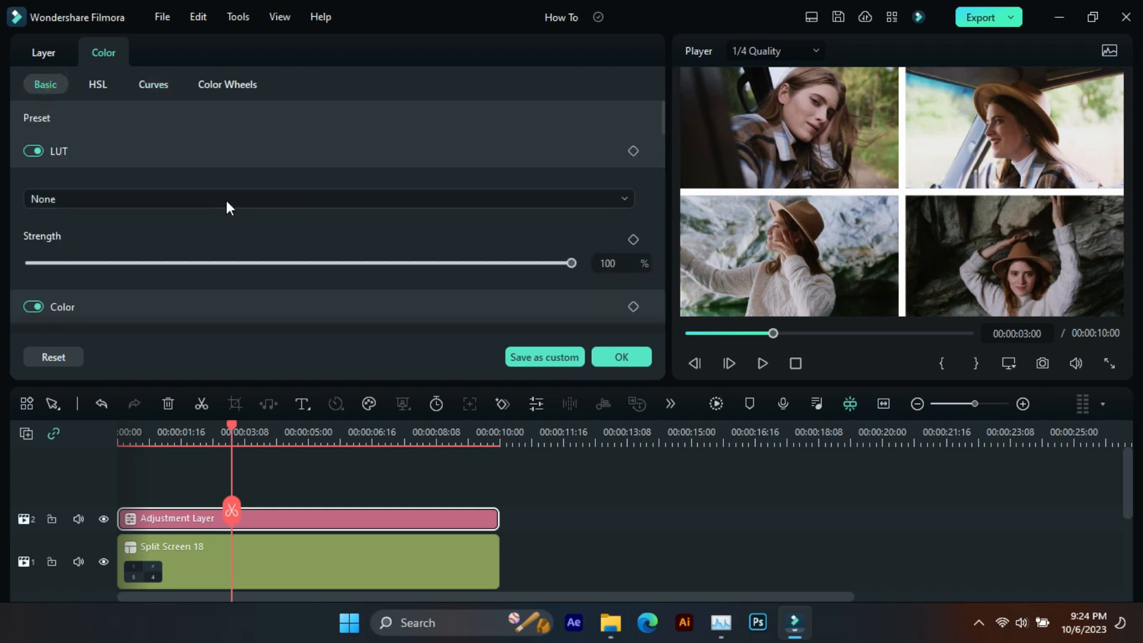
pyautogui.click(226, 199)
pyautogui.scroll(-2, 183, 383)
pyautogui.click(179, 387)
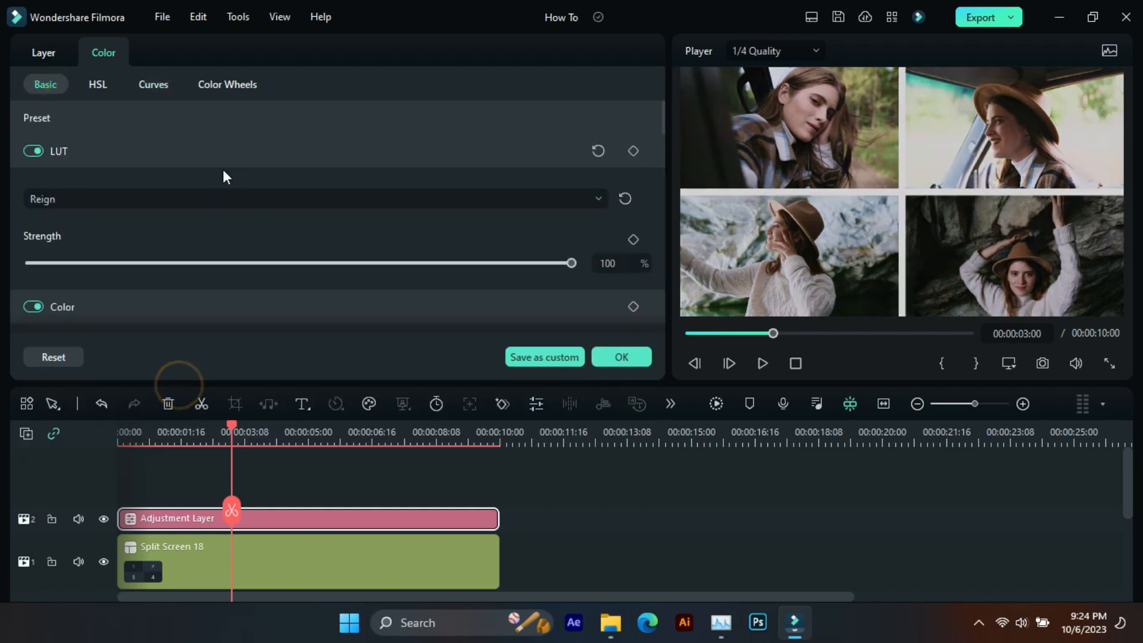
pyautogui.click(219, 206)
pyautogui.scroll(2, 169, 413)
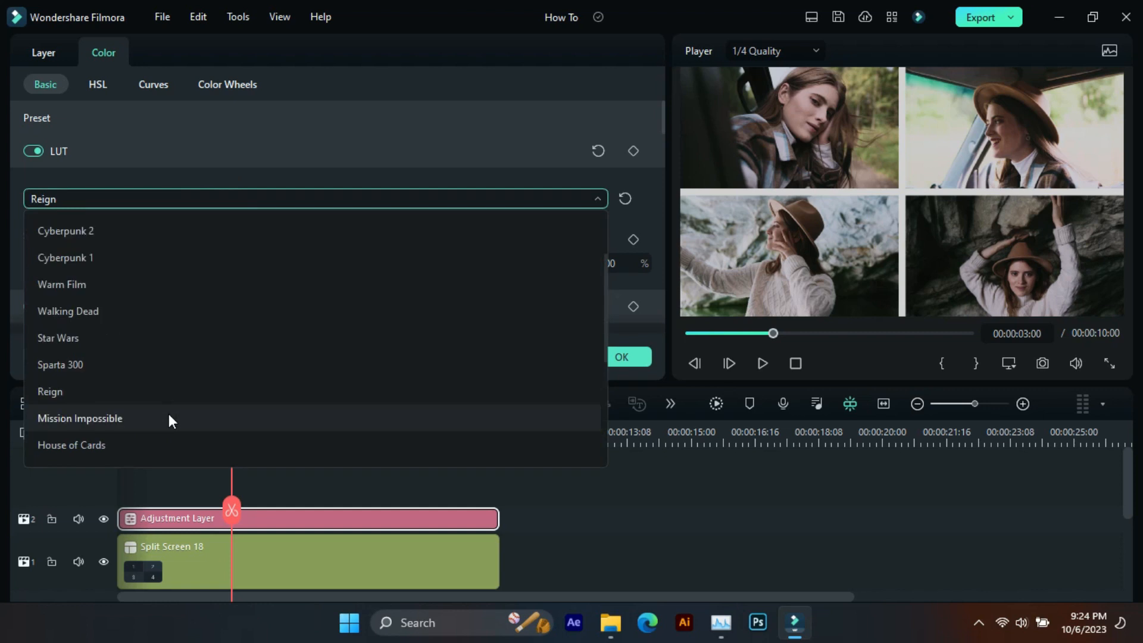
pyautogui.click(180, 311)
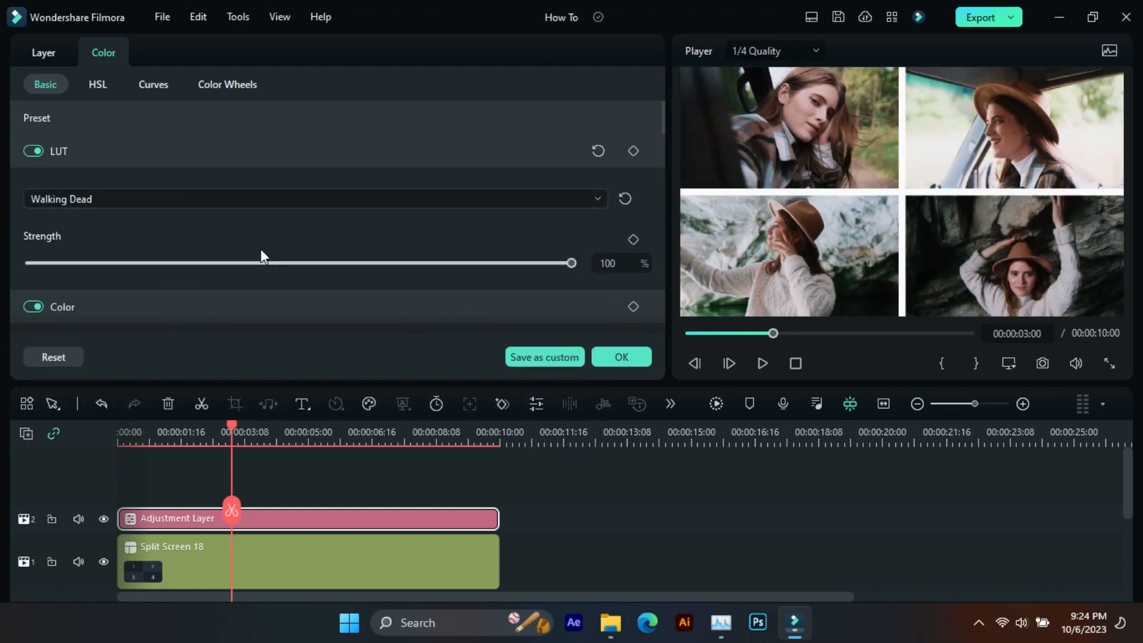
# - Set the adjustment layer's exposure to about -0.15, brightness to about -0.47 and contrast to about -14.99
pyautogui.scroll(-4, 260, 274)
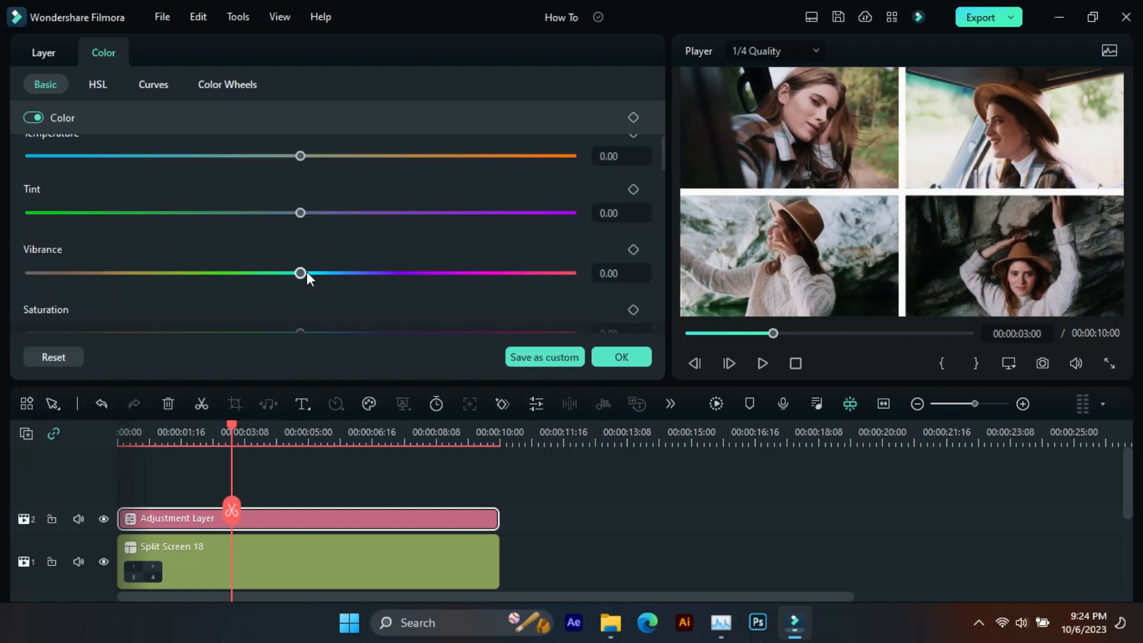
pyautogui.scroll(-4, 306, 274)
pyautogui.moveTo(300, 241)
pyautogui.mouseDown()
pyautogui.moveTo(321, 242)
pyautogui.moveTo(301, 245)
pyautogui.mouseUp()
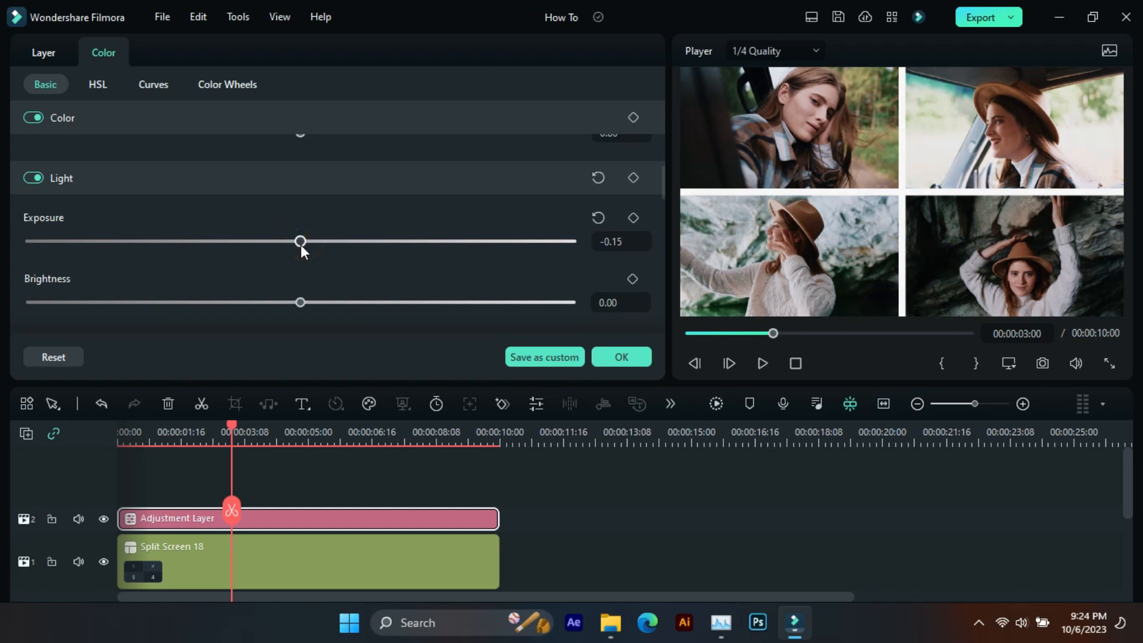
pyautogui.moveTo(300, 302); pyautogui.dragTo(309, 304)
pyautogui.scroll(-2, 297, 280)
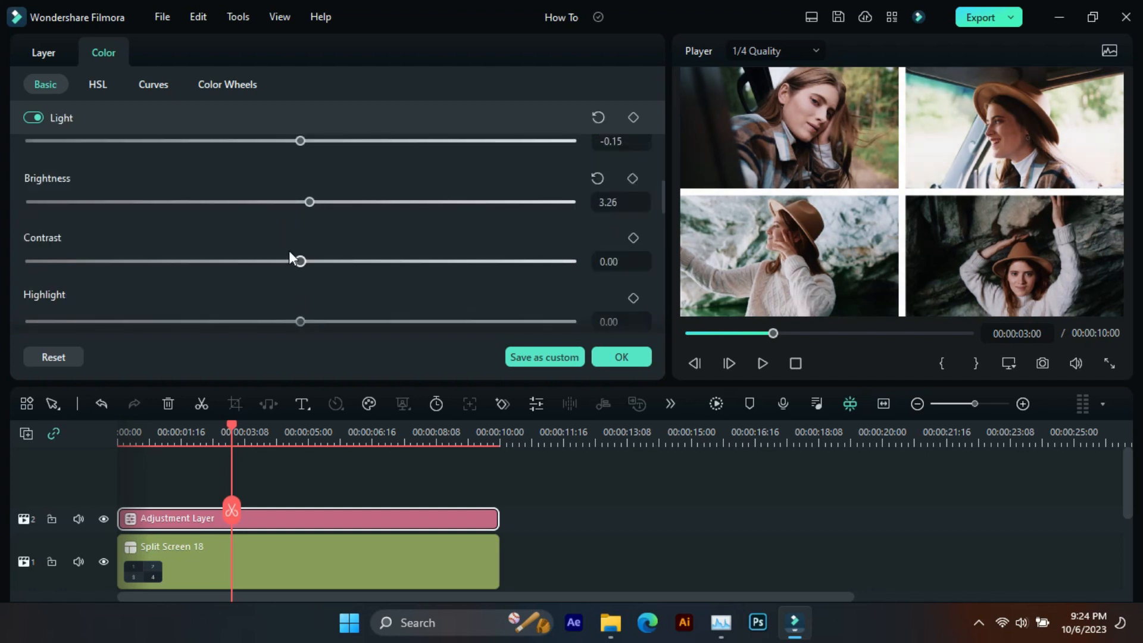
pyautogui.moveTo(297, 260); pyautogui.dragTo(258, 261)
pyautogui.moveTo(309, 202); pyautogui.dragTo(301, 202)
# - Set the adjustment layer's highlight to about 1.08 and its sharpening to about 22.10
pyautogui.scroll(-1, 298, 249)
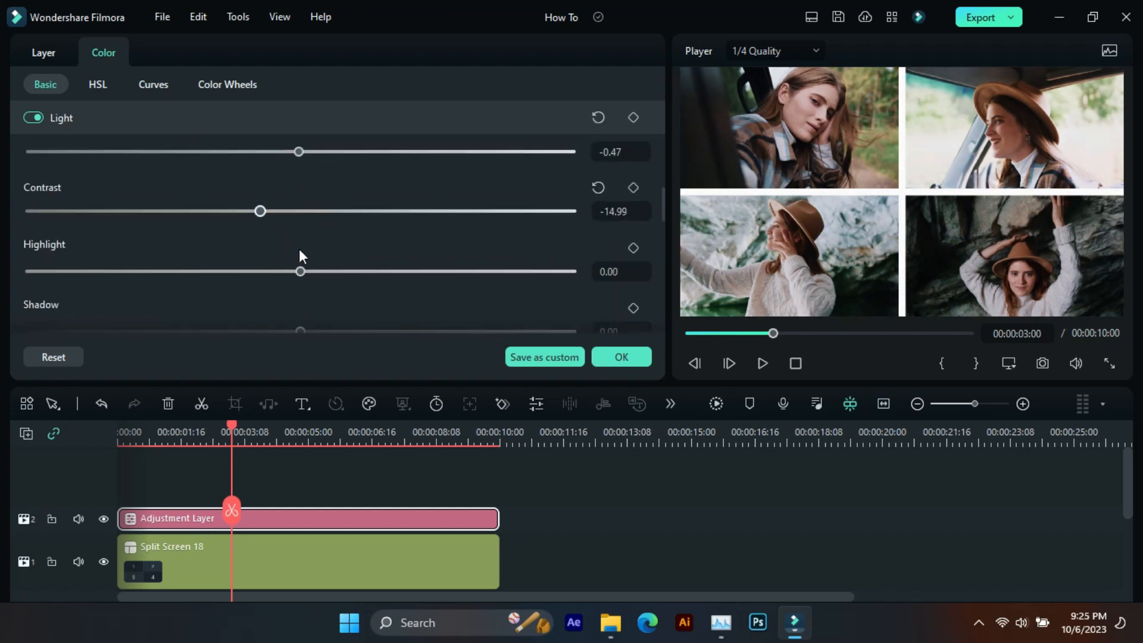
pyautogui.moveTo(301, 271); pyautogui.dragTo(305, 270)
pyautogui.scroll(-1, 305, 269)
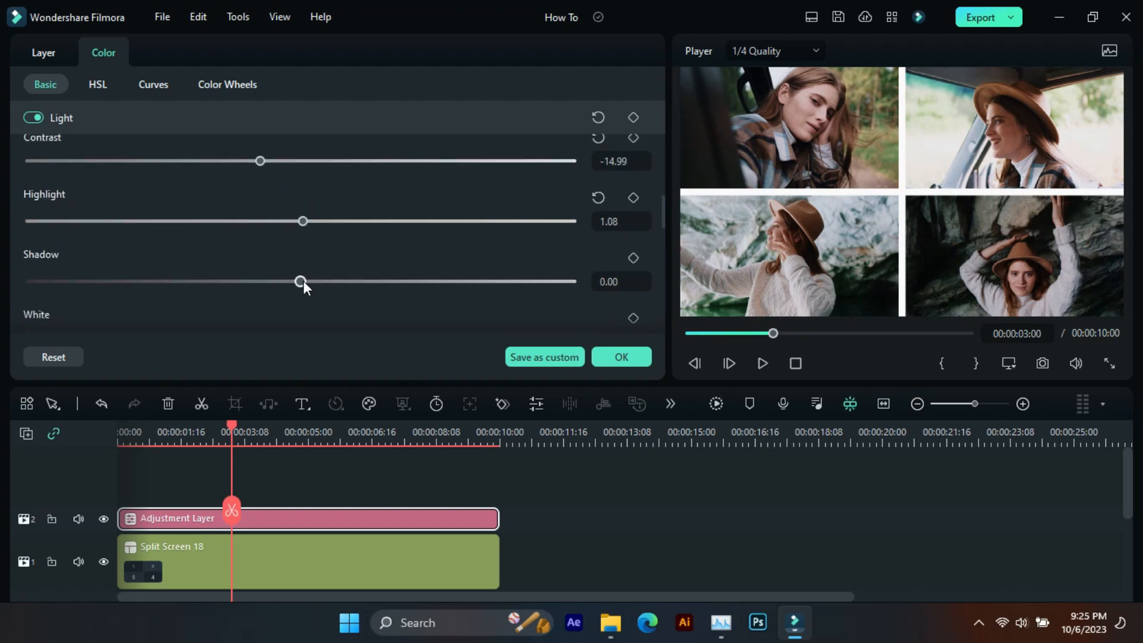
pyautogui.moveTo(302, 280); pyautogui.dragTo(361, 263)
pyautogui.scroll(-3, 287, 275)
pyautogui.scroll(-3, 288, 280)
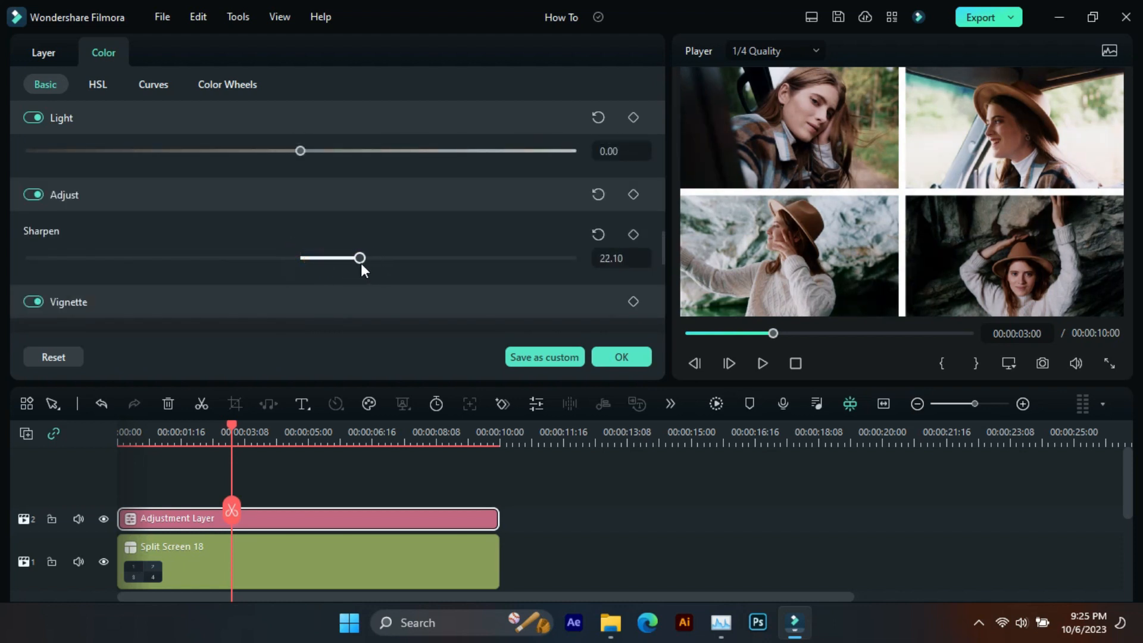
# - Lower the adjustment layer's vignette amount below zero and apply the color settings
pyautogui.scroll(-3, 360, 263)
pyautogui.moveTo(302, 215); pyautogui.dragTo(200, 237)
pyautogui.scroll(-2, 212, 245)
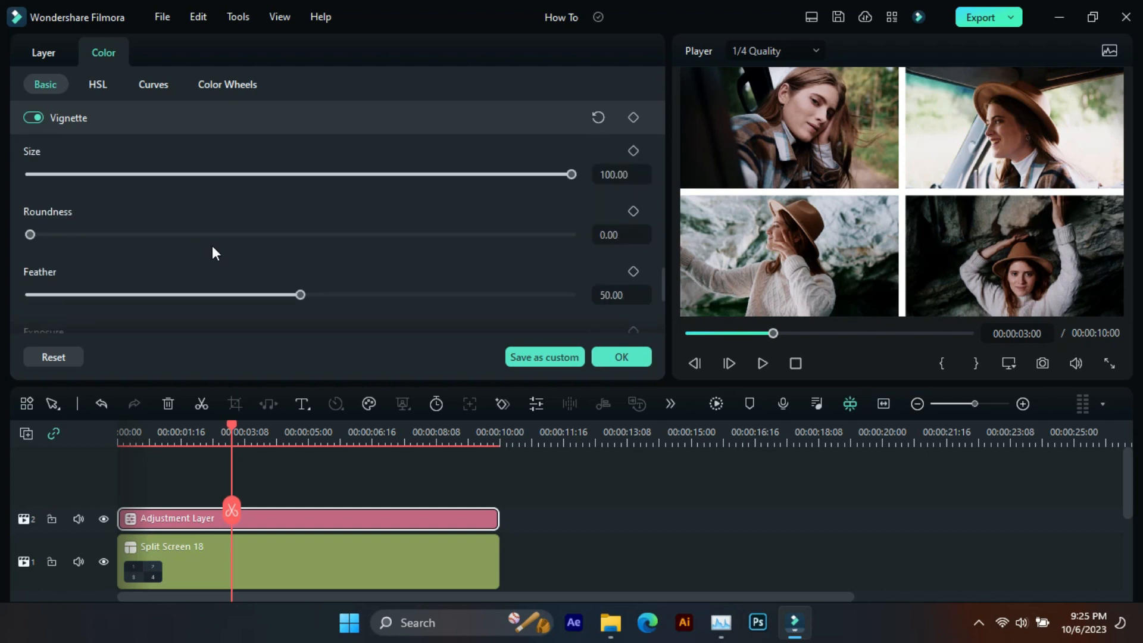
pyautogui.scroll(-4, 212, 245)
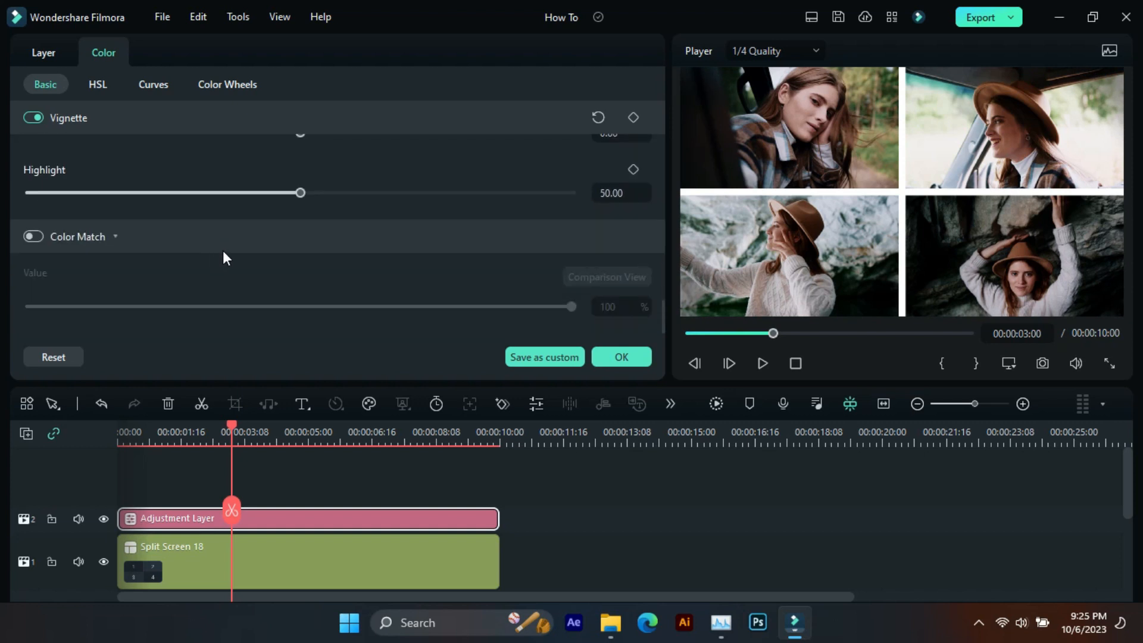
pyautogui.click(621, 357)
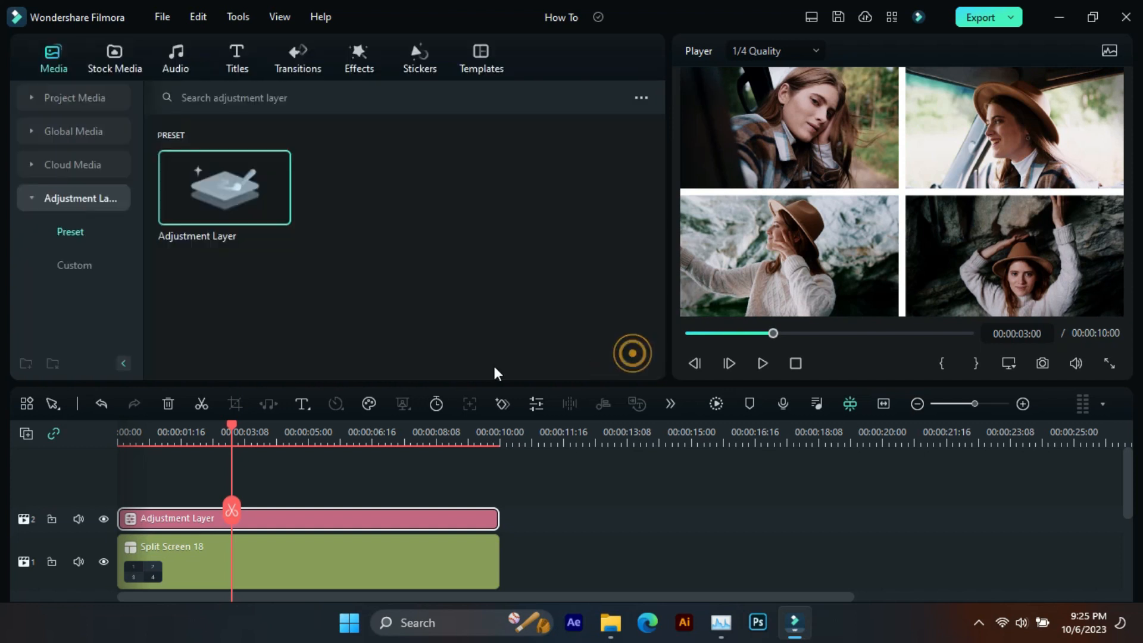
# - Place the Lens Flare 1 overlay on track 4 across the full 10 seconds and preview it from the start
pyautogui.click(73, 198)
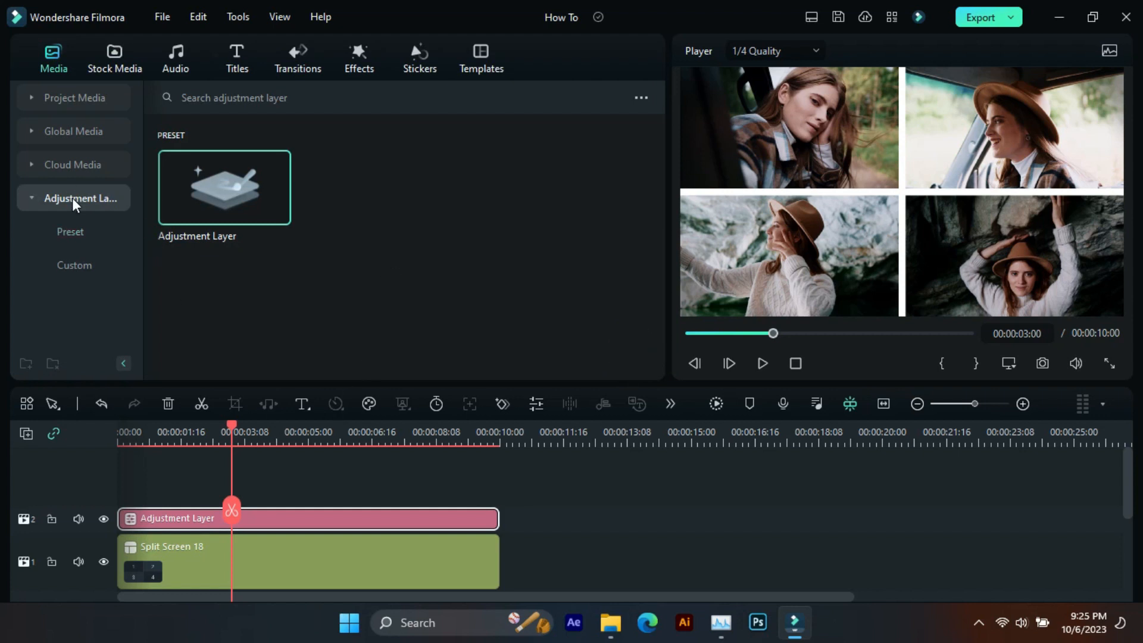
pyautogui.click(365, 64)
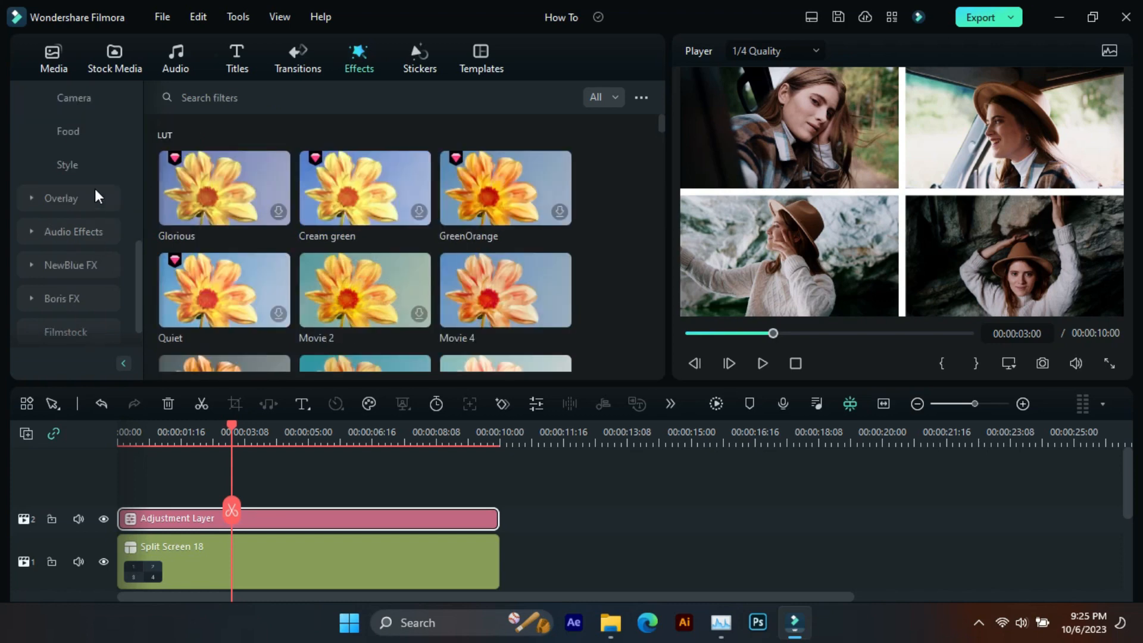
pyautogui.click(95, 188)
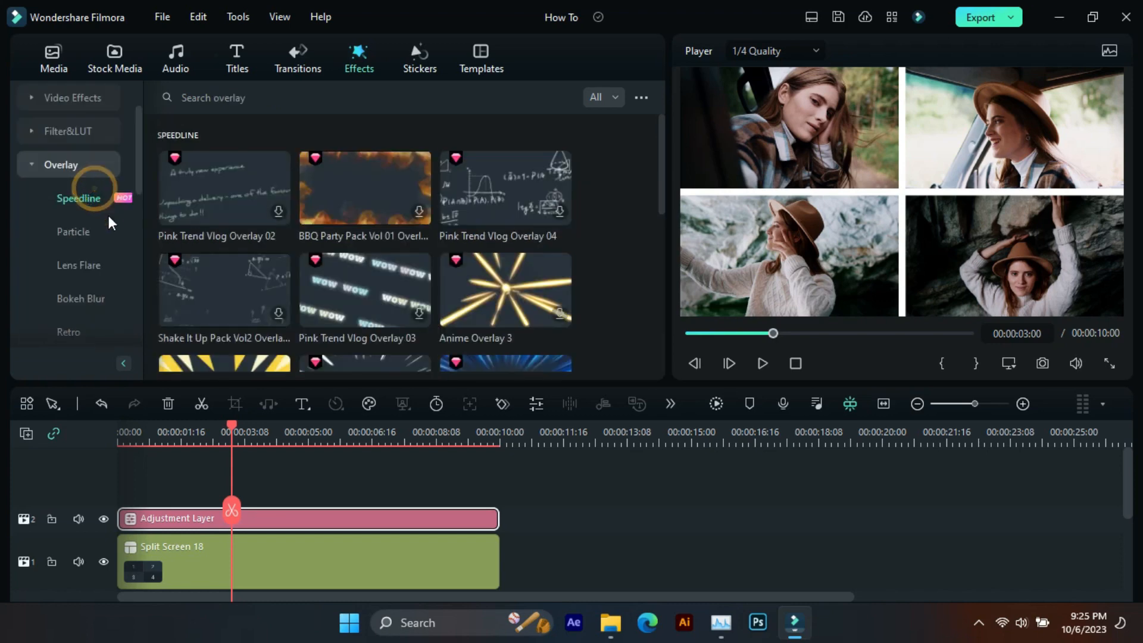
pyautogui.scroll(-2, 90, 164)
pyautogui.click(89, 160)
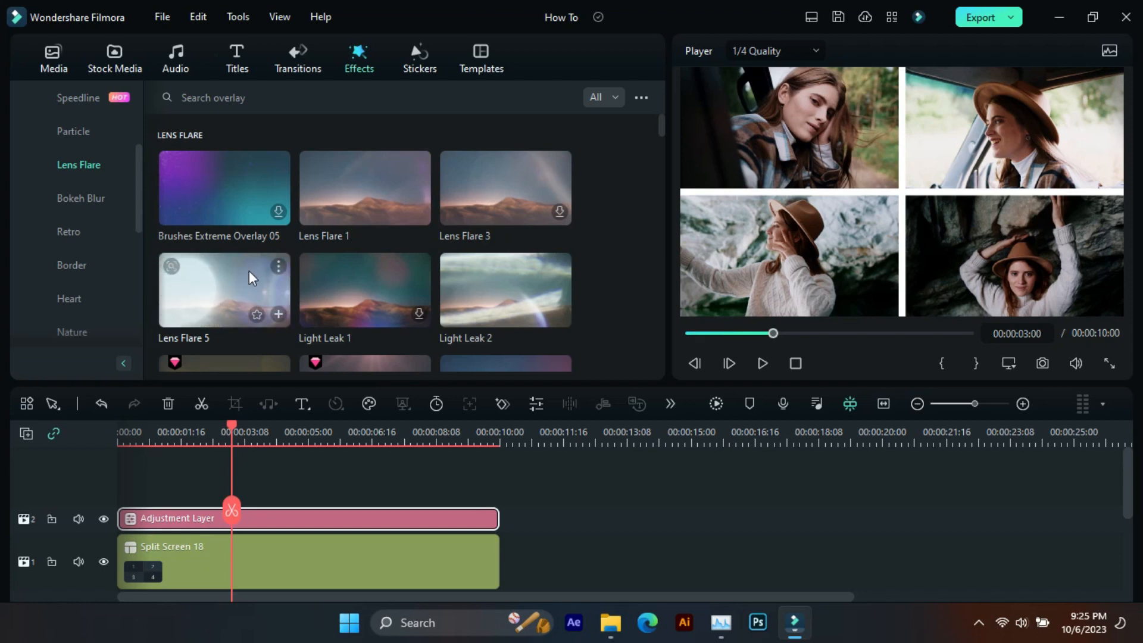
pyautogui.moveTo(341, 174); pyautogui.dragTo(120, 518)
pyautogui.moveTo(306, 519); pyautogui.dragTo(499, 518)
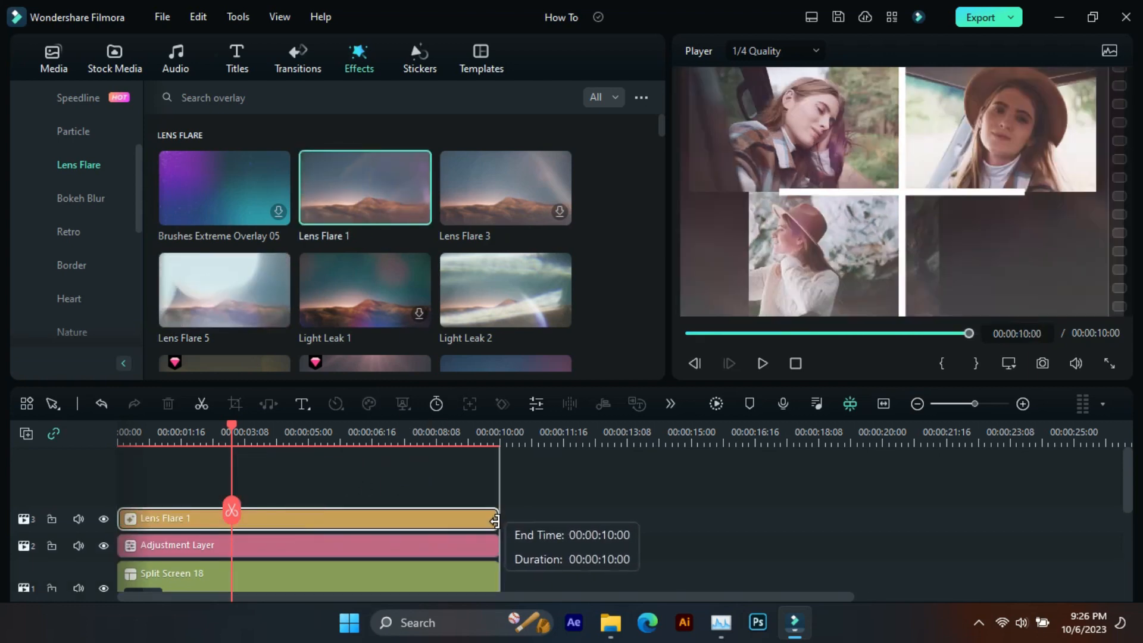
pyautogui.moveTo(402, 520); pyautogui.dragTo(400, 481)
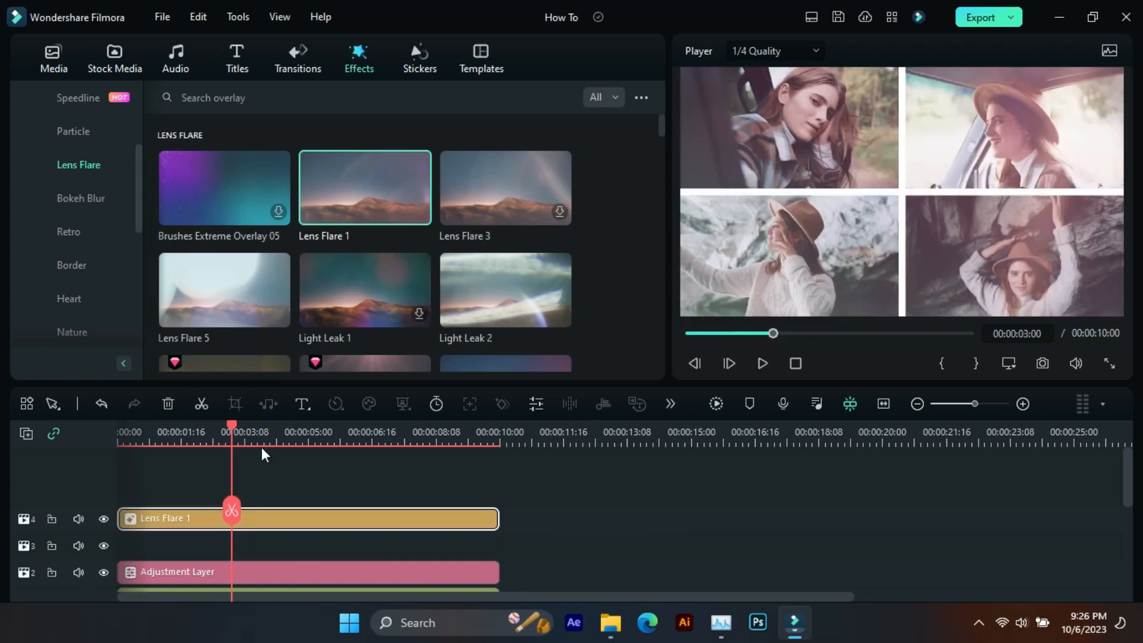
pyautogui.moveTo(231, 429); pyautogui.dragTo(123, 434)
pyautogui.press('space')
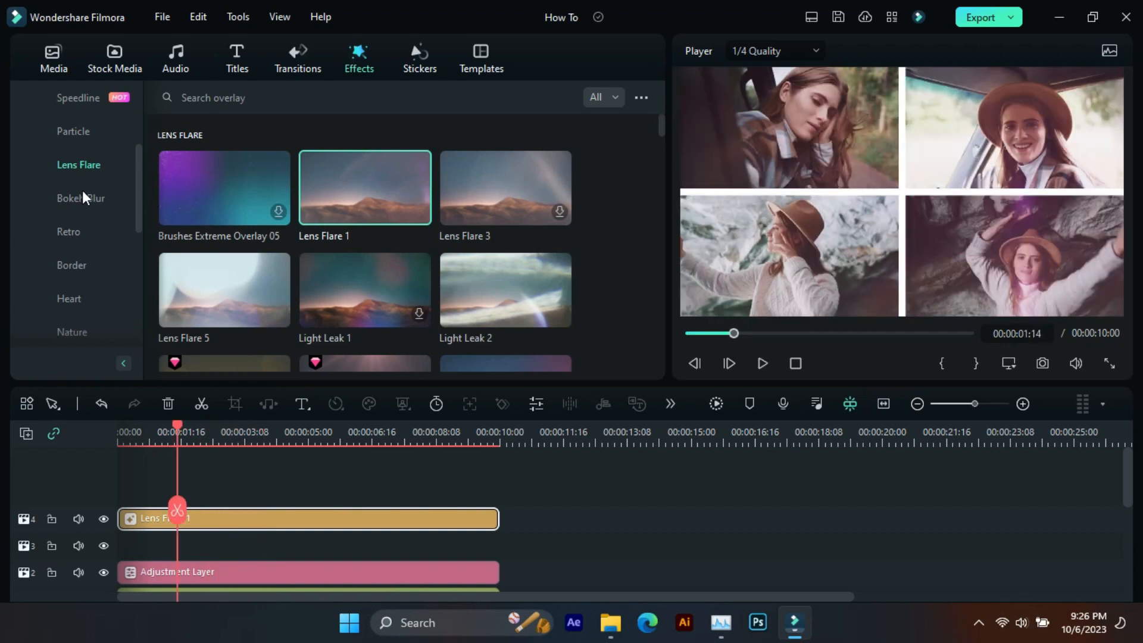
# - Add the Particle overlay Dreamy Overlay 05 on track 3 beneath the lens flare and extend its end to the 10-second mark
pyautogui.click(96, 131)
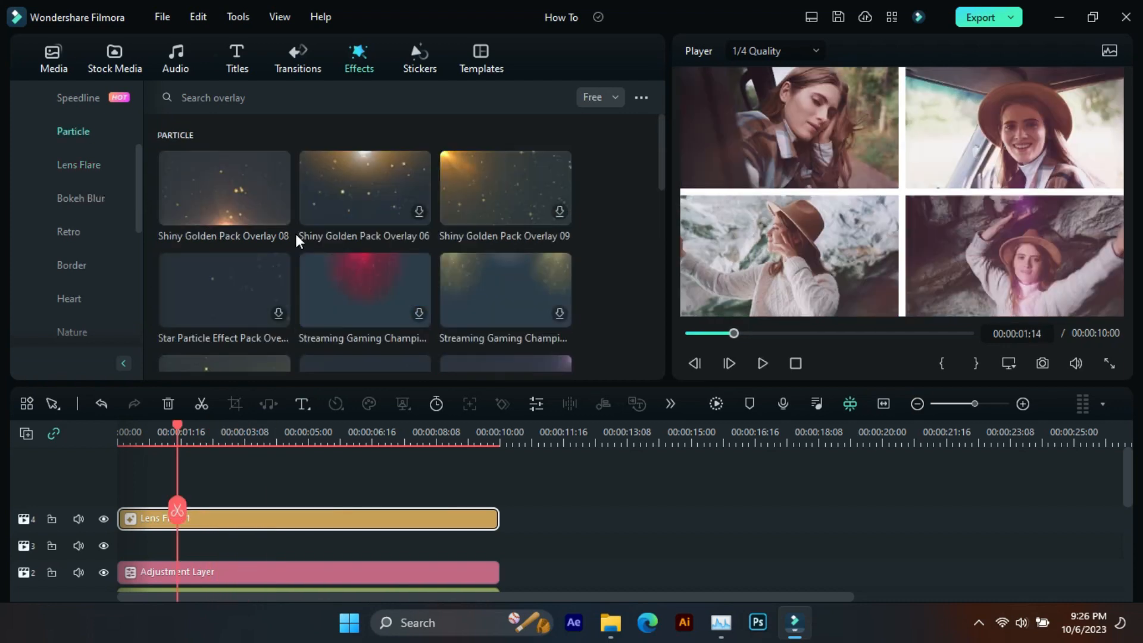
pyautogui.scroll(-5, 295, 231)
pyautogui.scroll(-3, 222, 276)
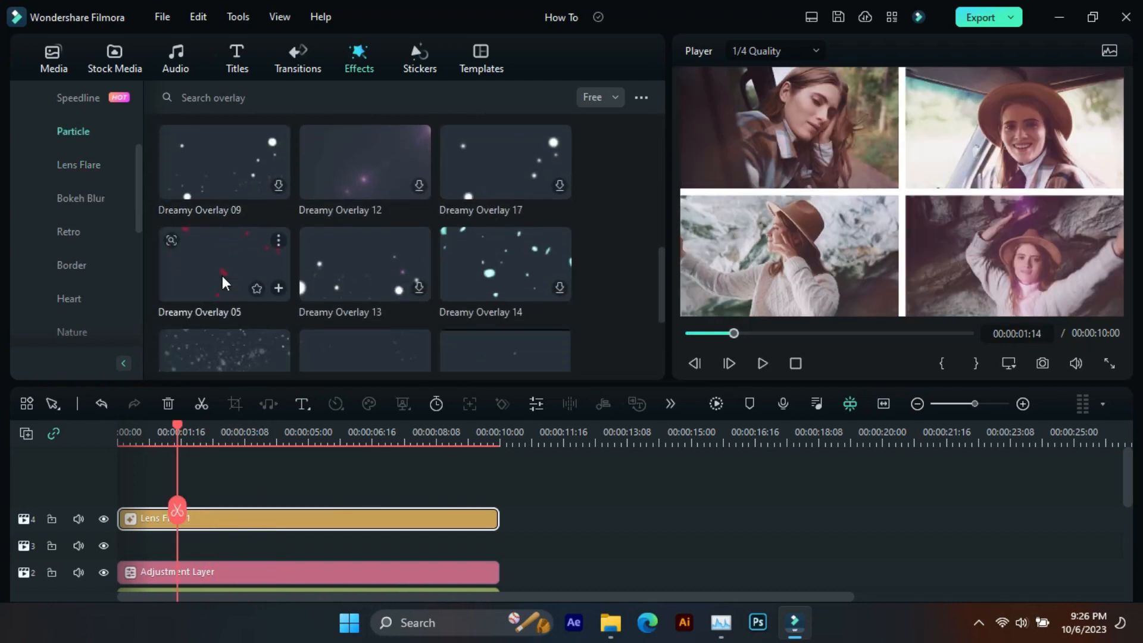
pyautogui.moveTo(222, 276); pyautogui.dragTo(146, 555)
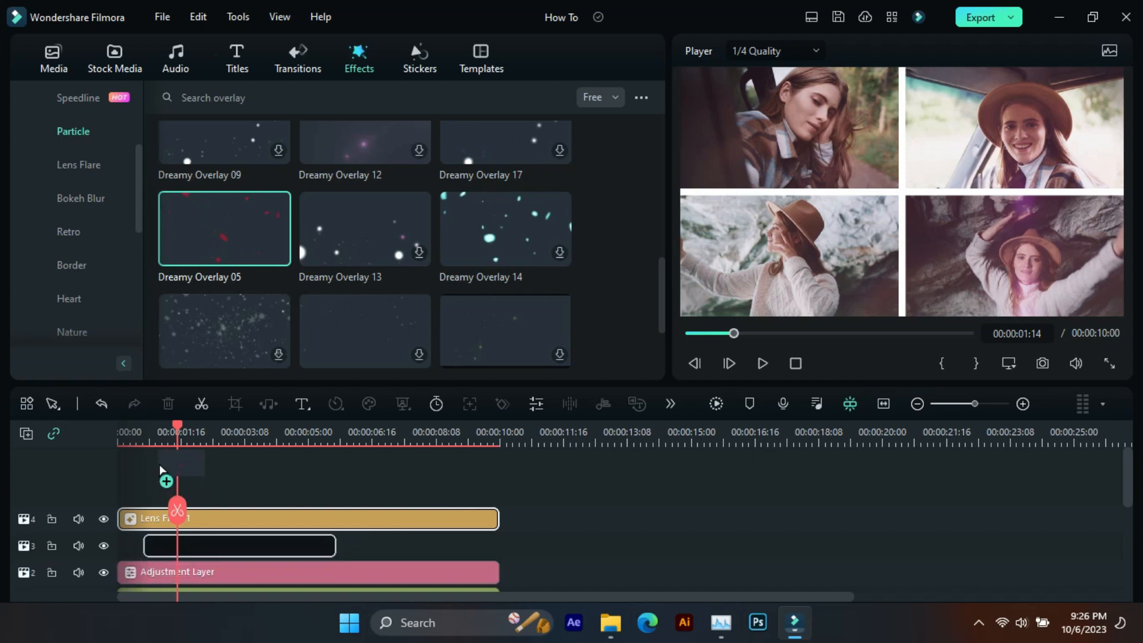
pyautogui.moveTo(179, 509); pyautogui.dragTo(459, 535)
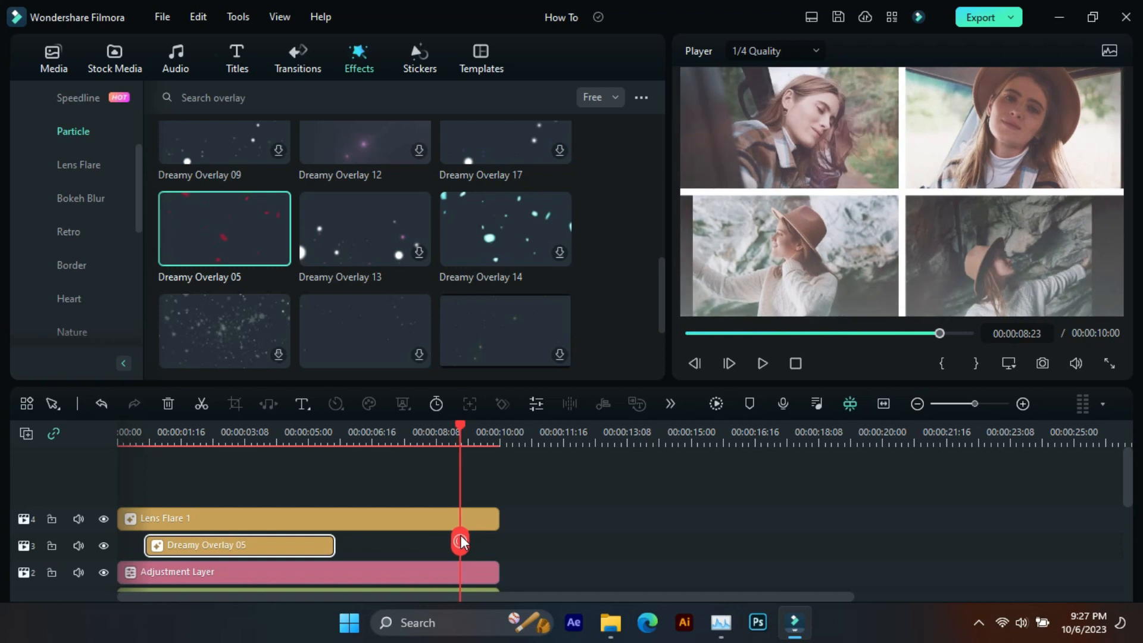
pyautogui.moveTo(334, 545); pyautogui.dragTo(494, 553)
pyautogui.press('space')
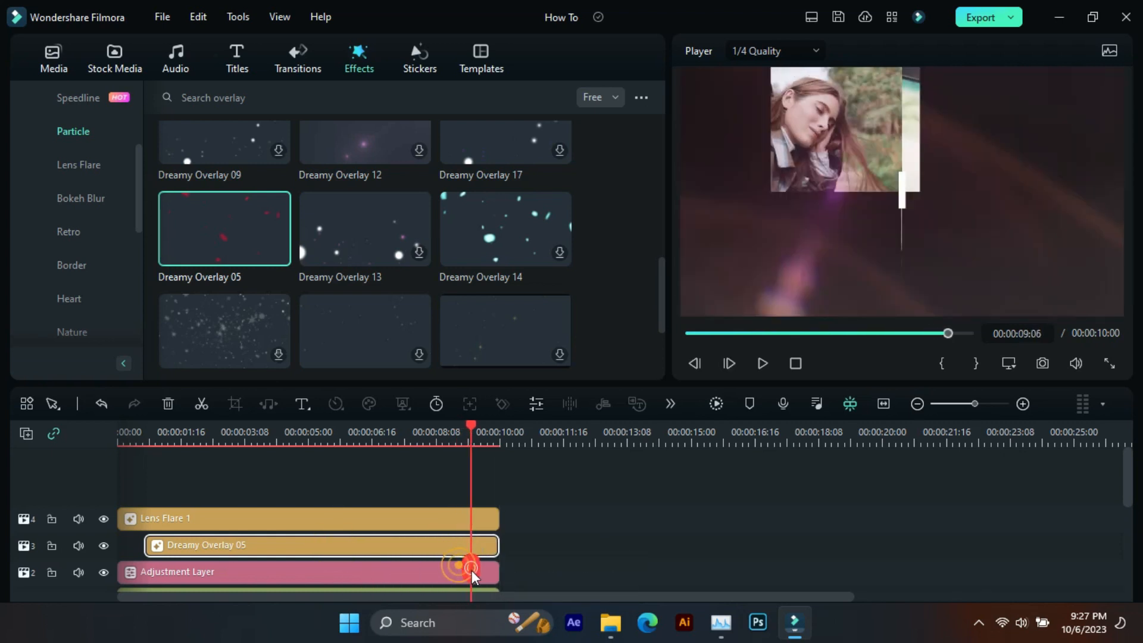